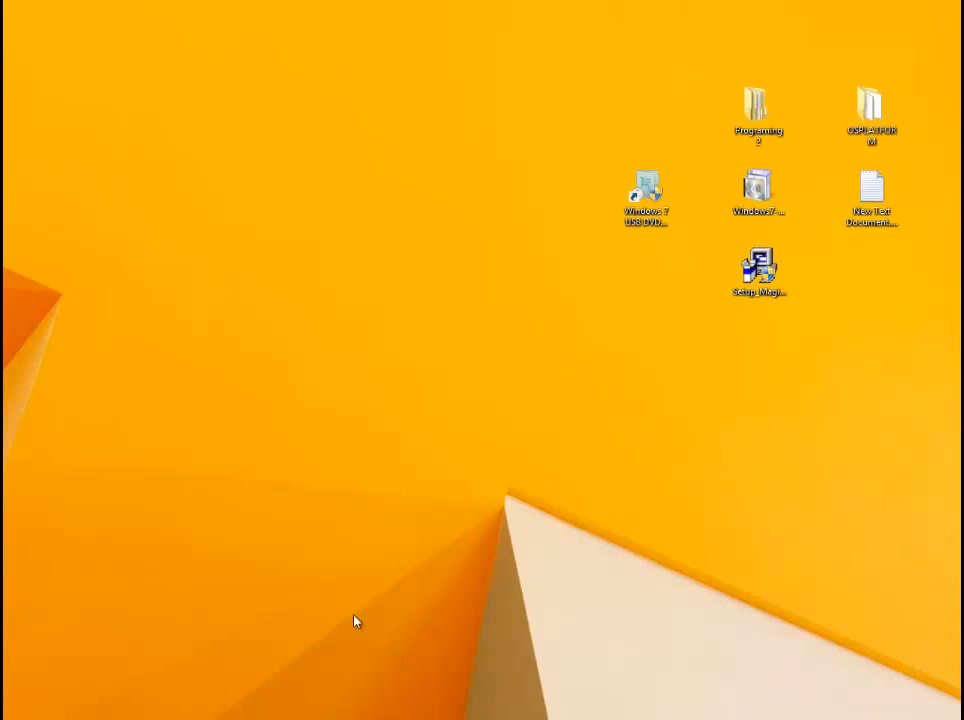
{"action": "left_click", "coordinate": [772, 270]}
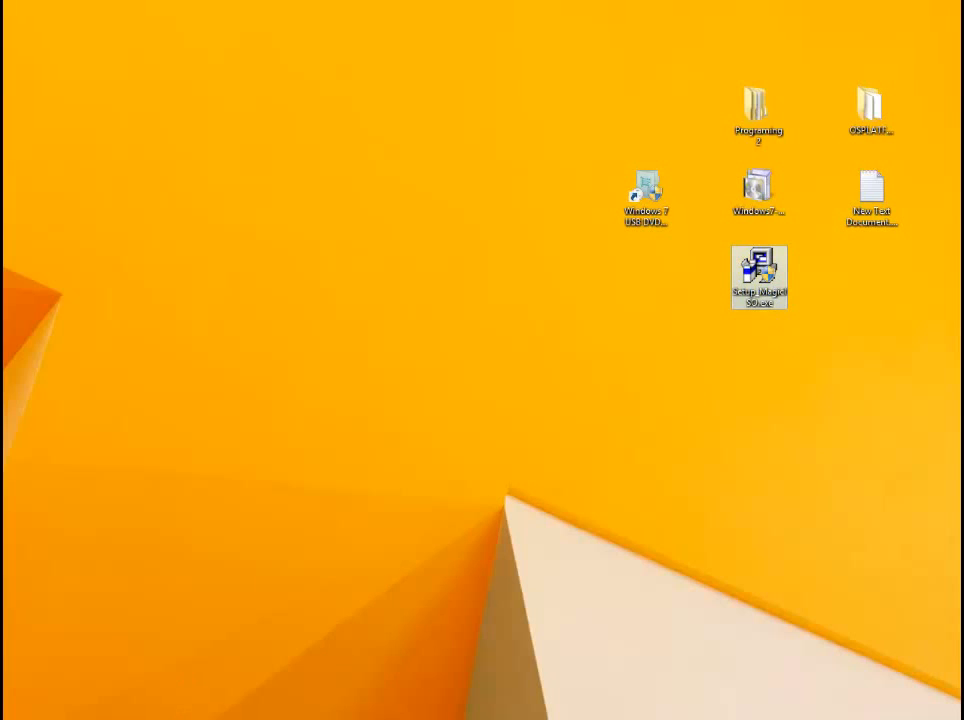
{"action": "left_click", "coordinate": [576, 603]}
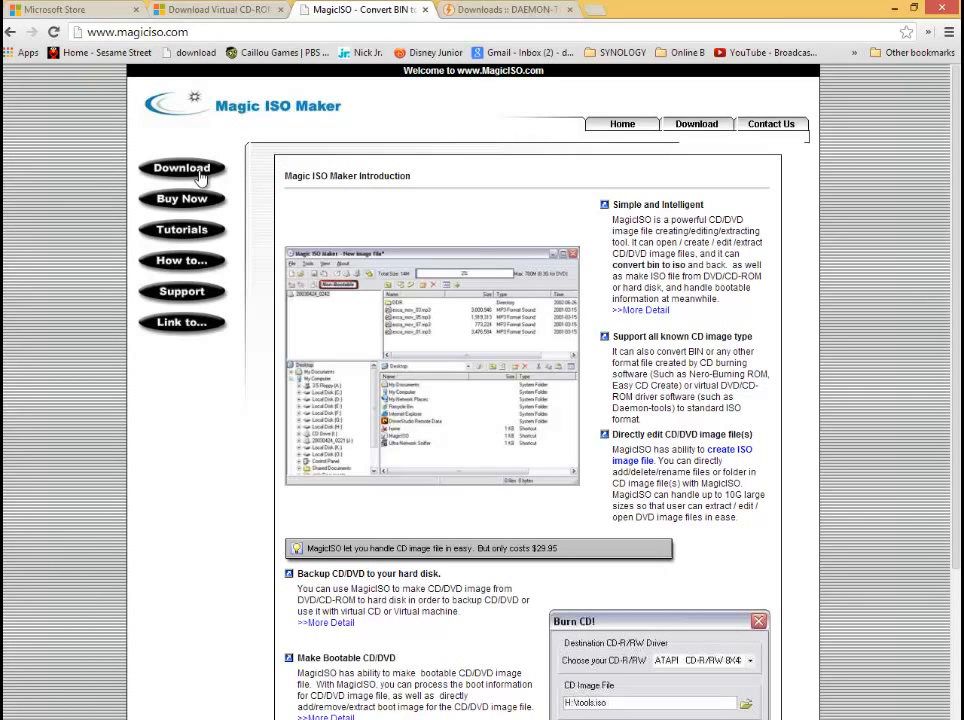
{"action": "left_click", "coordinate": [895, 9]}
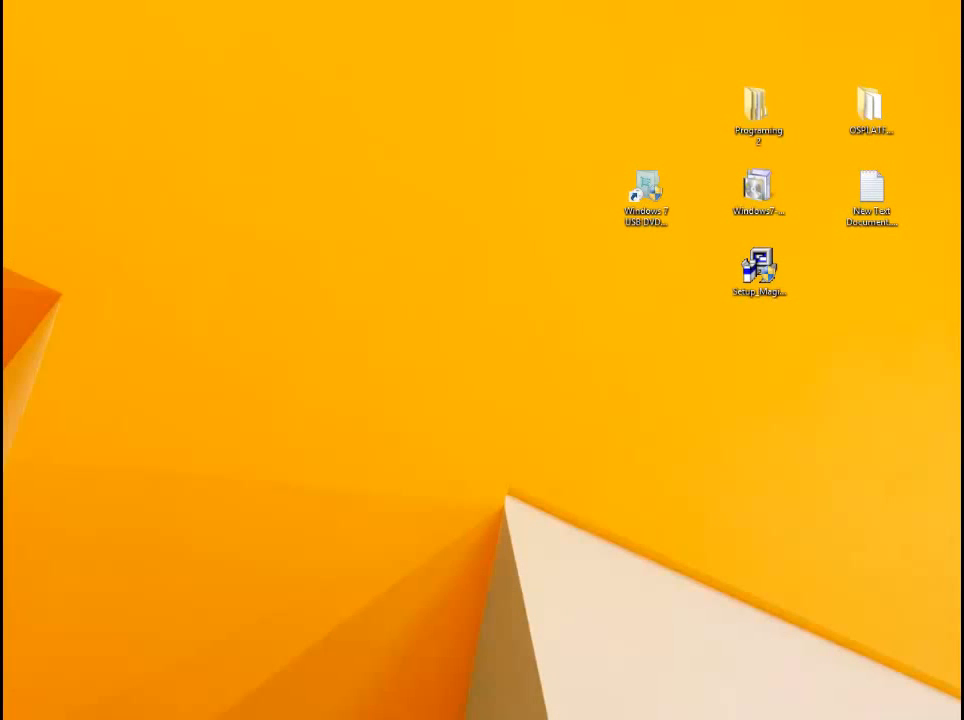
{"action": "mouse_move", "coordinate": [366, 600]}
{"action": "left_click", "coordinate": [542, 626]}
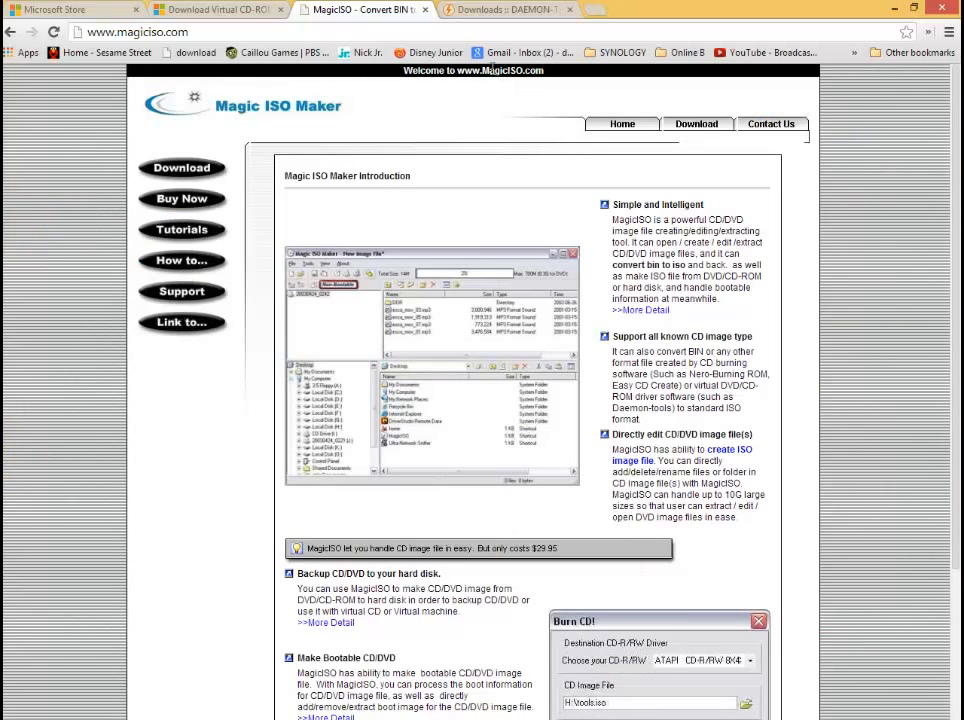
{"action": "left_click", "coordinate": [505, 9]}
{"action": "scroll", "coordinate": [428, 297], "scroll_direction": "down", "scroll_amount": 3}
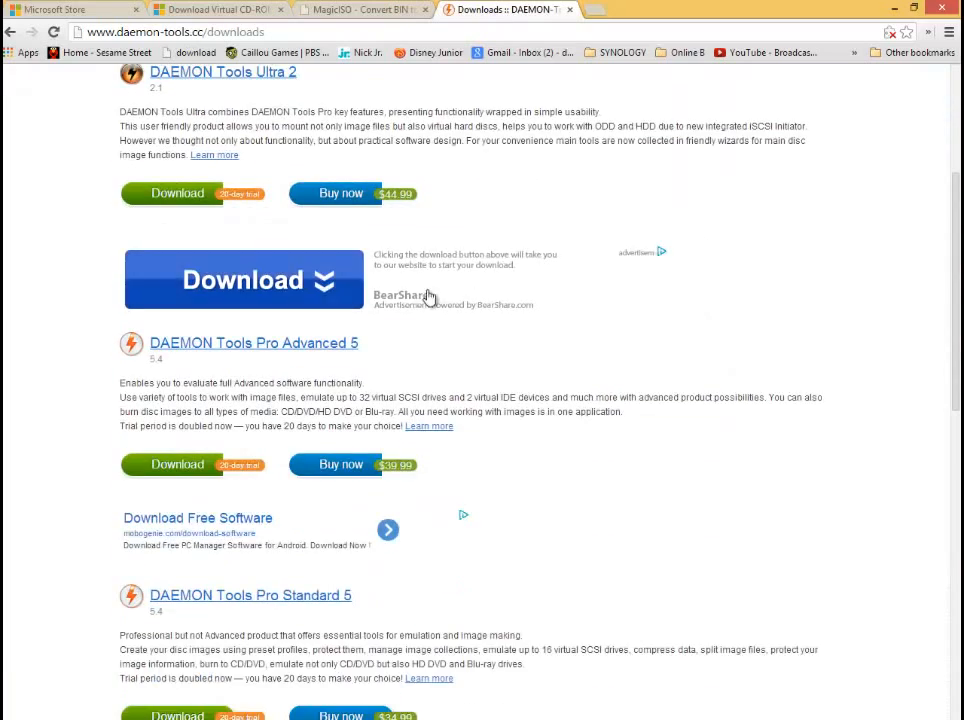
{"action": "scroll", "coordinate": [430, 300], "scroll_direction": "down", "scroll_amount": 2}
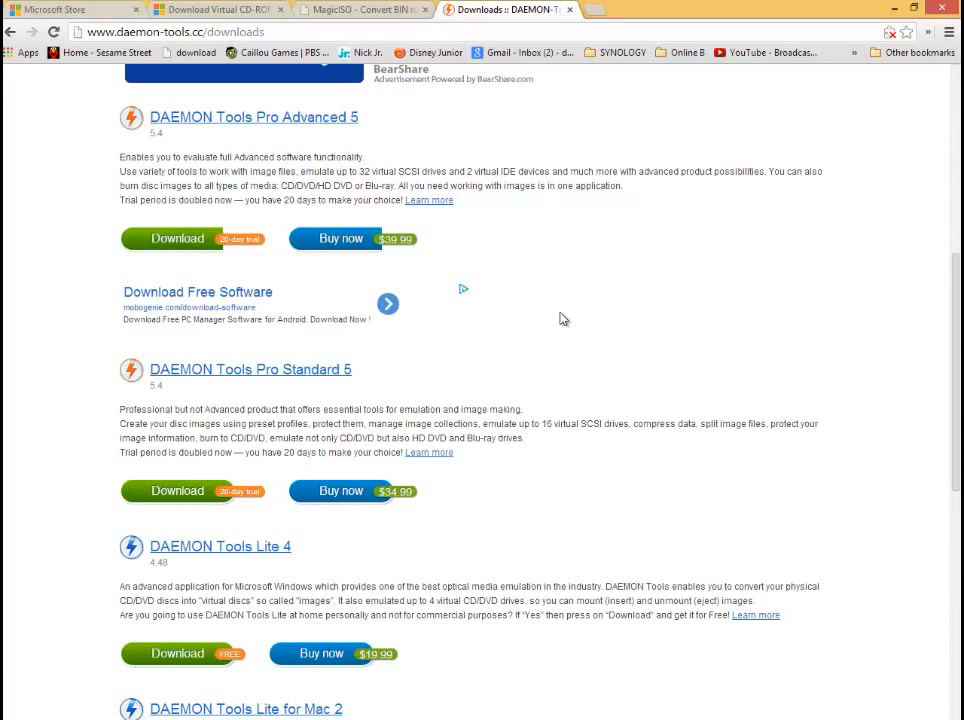
{"action": "scroll", "coordinate": [563, 319], "scroll_direction": "up", "scroll_amount": 2}
- Compare the Magic ISO Maker introduction page with the DAEMON Tools downloads page, and return to the desktop
{"action": "left_click", "coordinate": [345, 9]}
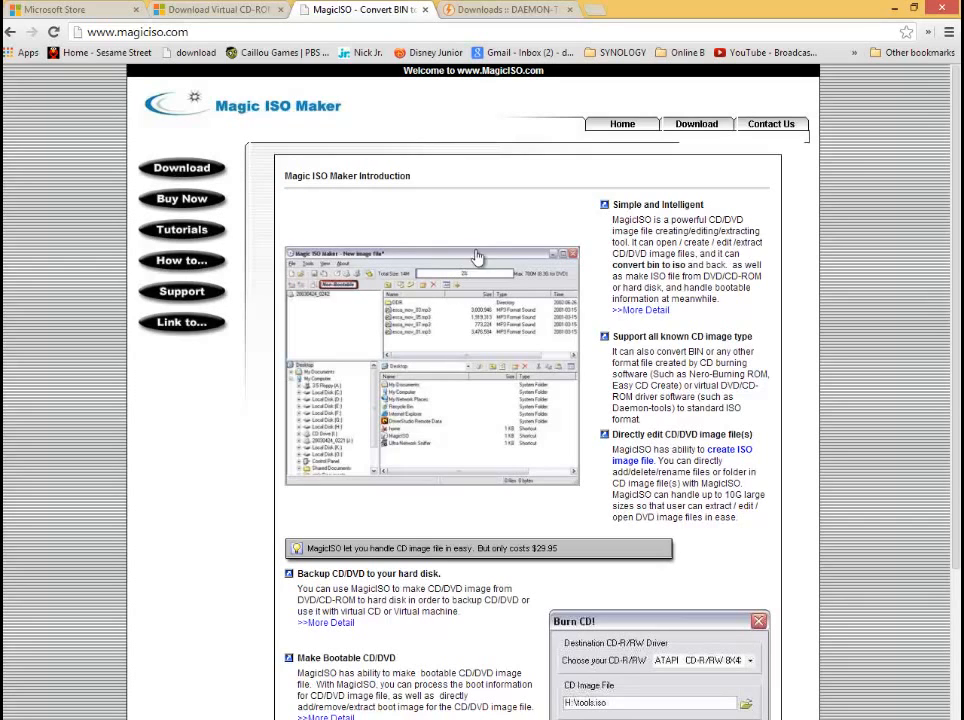
{"action": "left_click", "coordinate": [485, 10]}
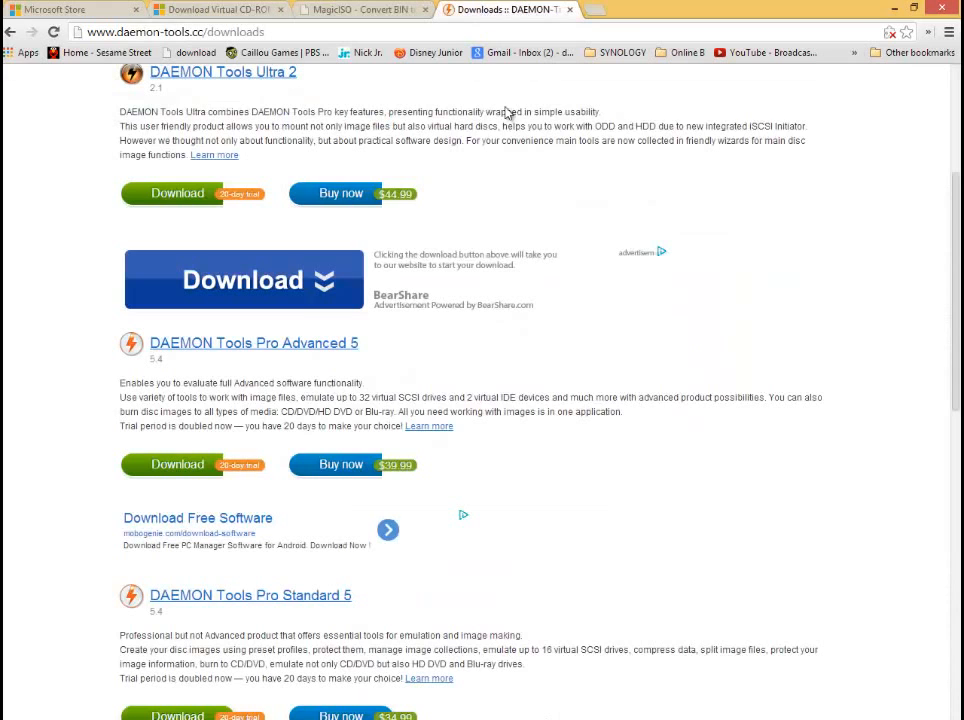
{"action": "left_click", "coordinate": [370, 12]}
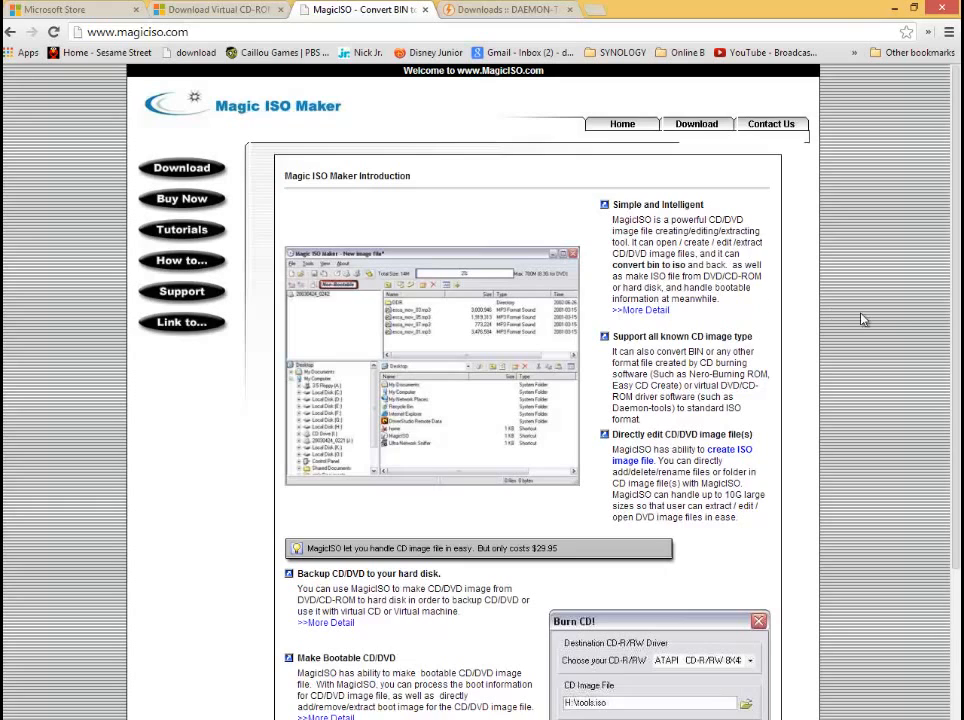
{"action": "scroll", "coordinate": [870, 320], "scroll_direction": "down", "scroll_amount": 2}
{"action": "scroll", "coordinate": [880, 300], "scroll_direction": "up", "scroll_amount": 2}
{"action": "left_click", "coordinate": [894, 8]}
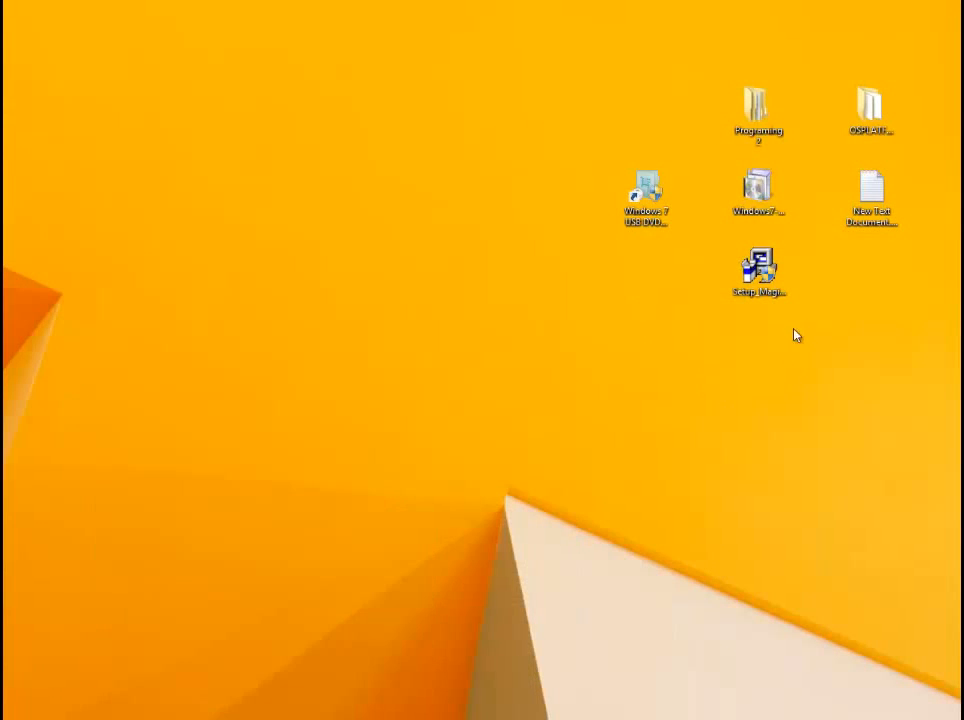
- Reposition the Setup_MagicISO.exe file below the other desktop icons and open Magic ISO Maker
{"action": "left_click", "coordinate": [763, 289]}
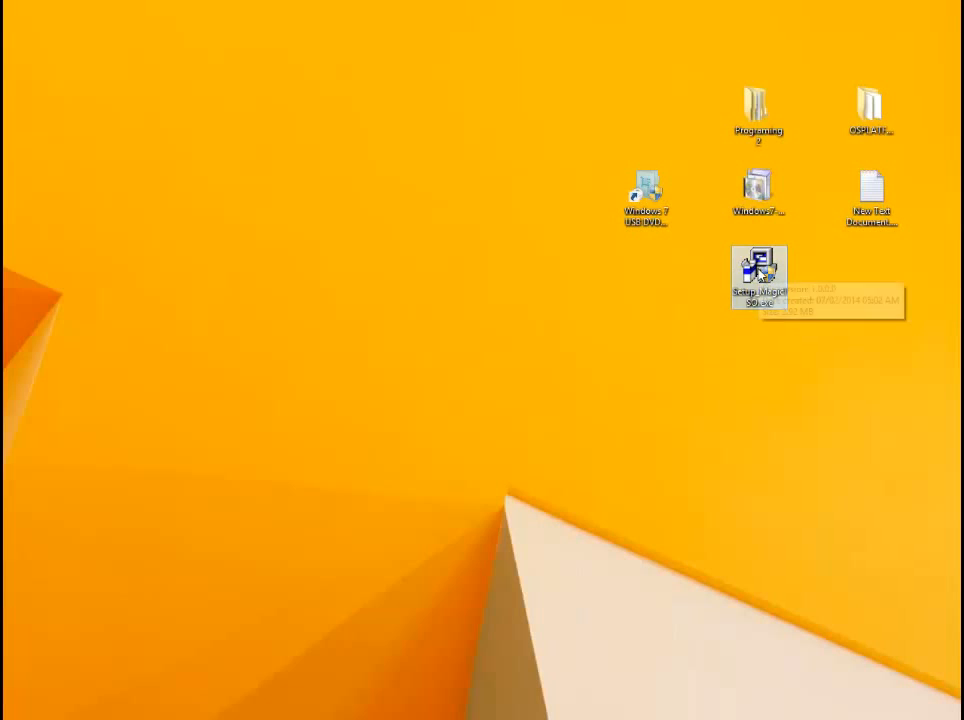
{"action": "left_click_drag", "start_coordinate": [763, 289], "coordinate": [235, 265]}
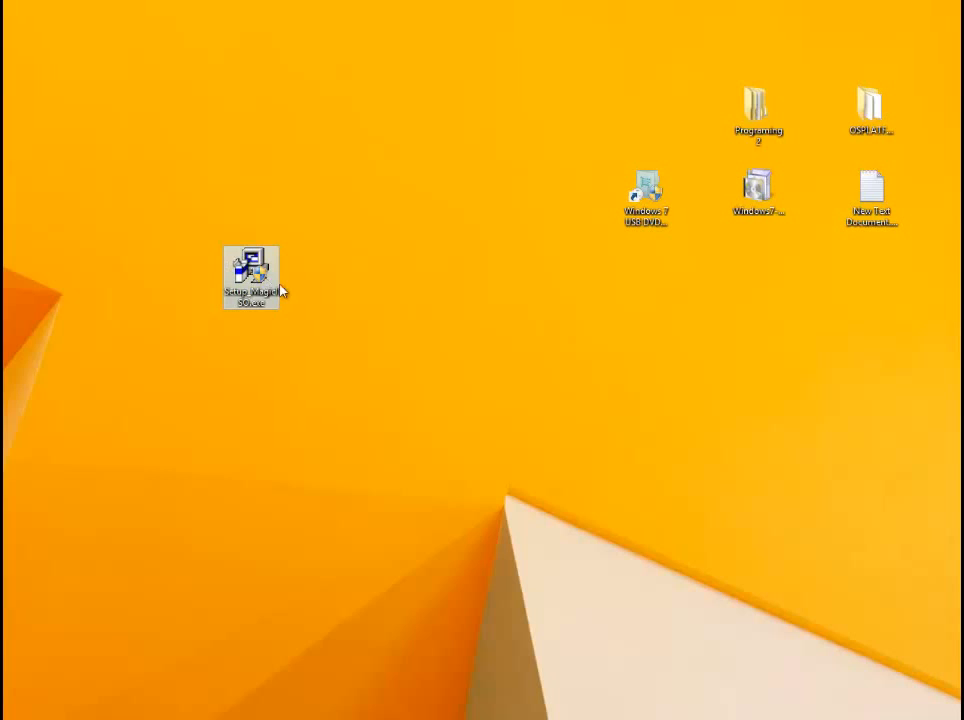
{"action": "left_click_drag", "start_coordinate": [281, 290], "coordinate": [733, 370]}
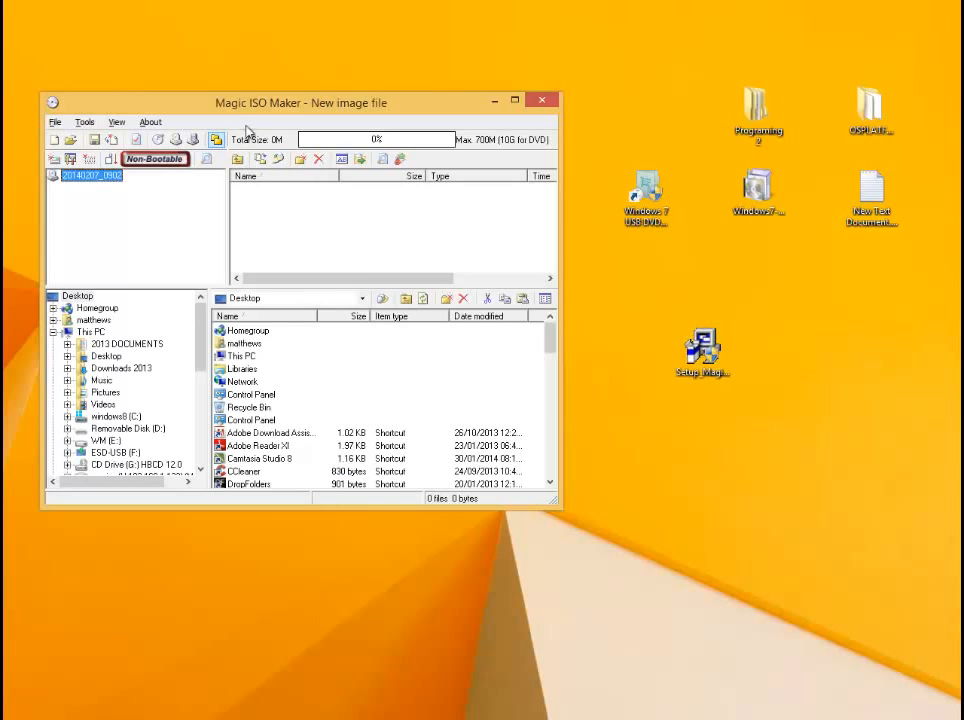
- Enlarge the Magic ISO Maker window and place it clear of the desktop icons
{"action": "left_click_drag", "start_coordinate": [287, 100], "coordinate": [329, 85]}
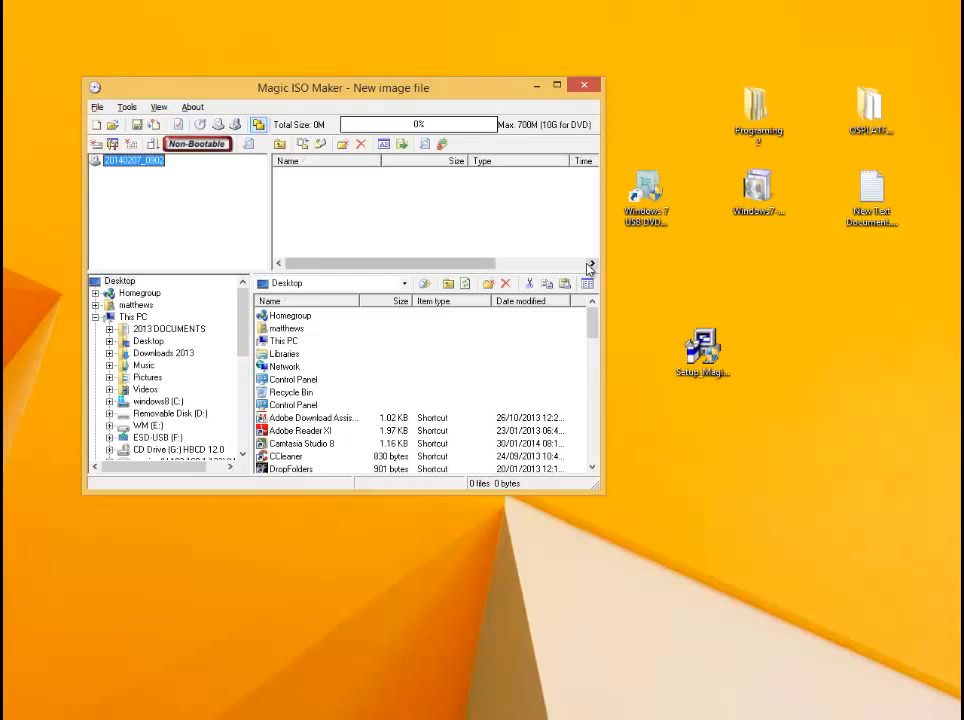
{"action": "left_click_drag", "start_coordinate": [380, 87], "coordinate": [420, 72]}
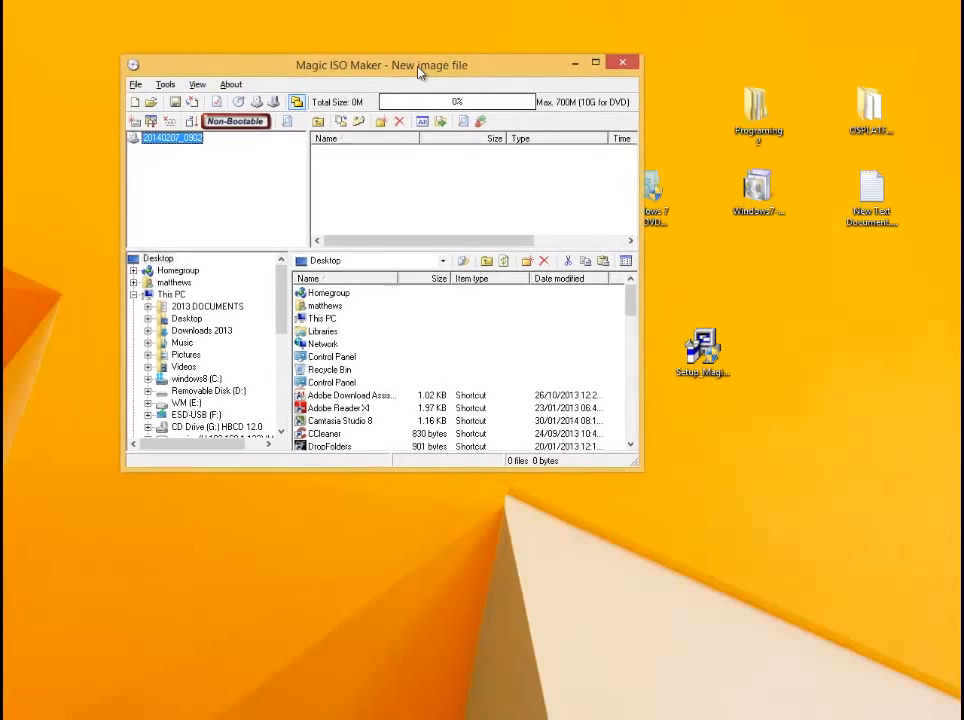
{"action": "left_click_drag", "start_coordinate": [637, 465], "coordinate": [718, 507]}
{"action": "left_click_drag", "start_coordinate": [304, 78], "coordinate": [276, 76]}
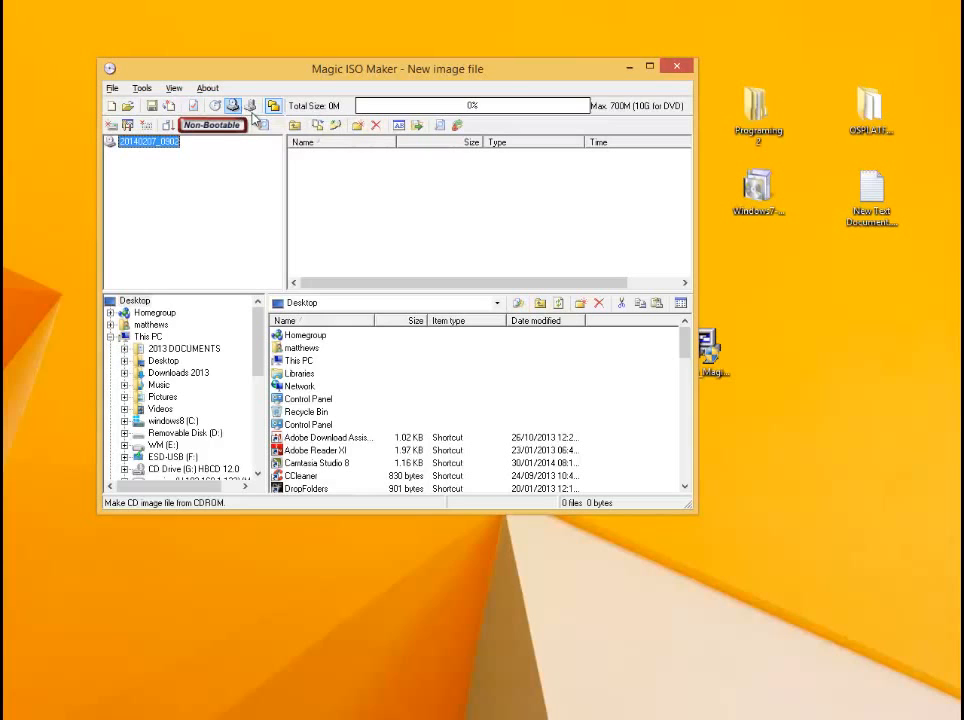
{"action": "left_click_drag", "start_coordinate": [491, 71], "coordinate": [481, 63]}
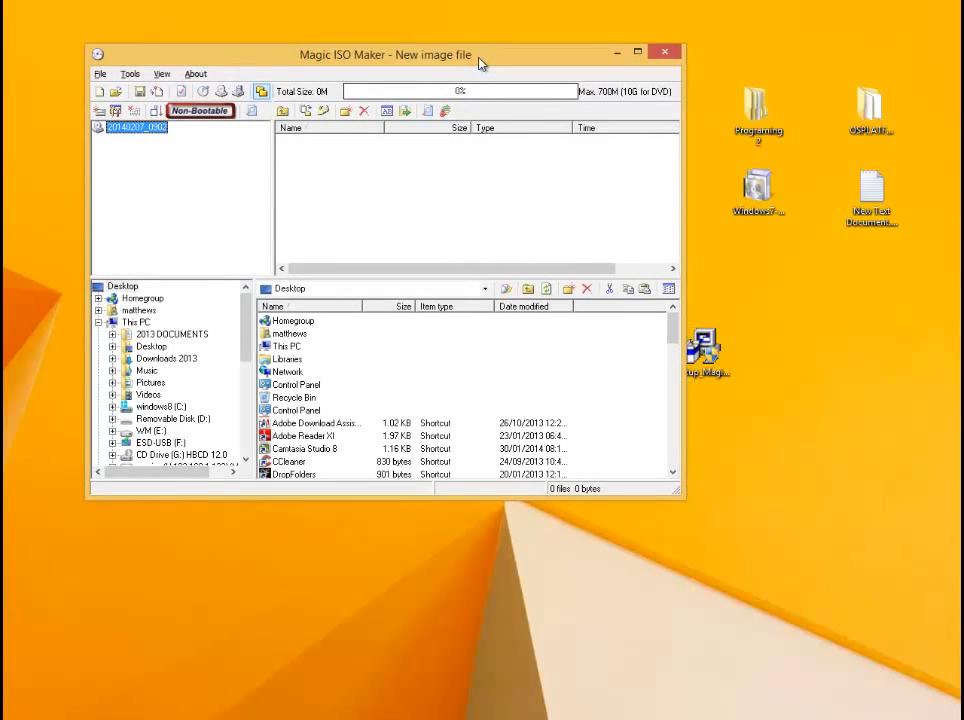
{"action": "left_click_drag", "start_coordinate": [481, 63], "coordinate": [471, 61]}
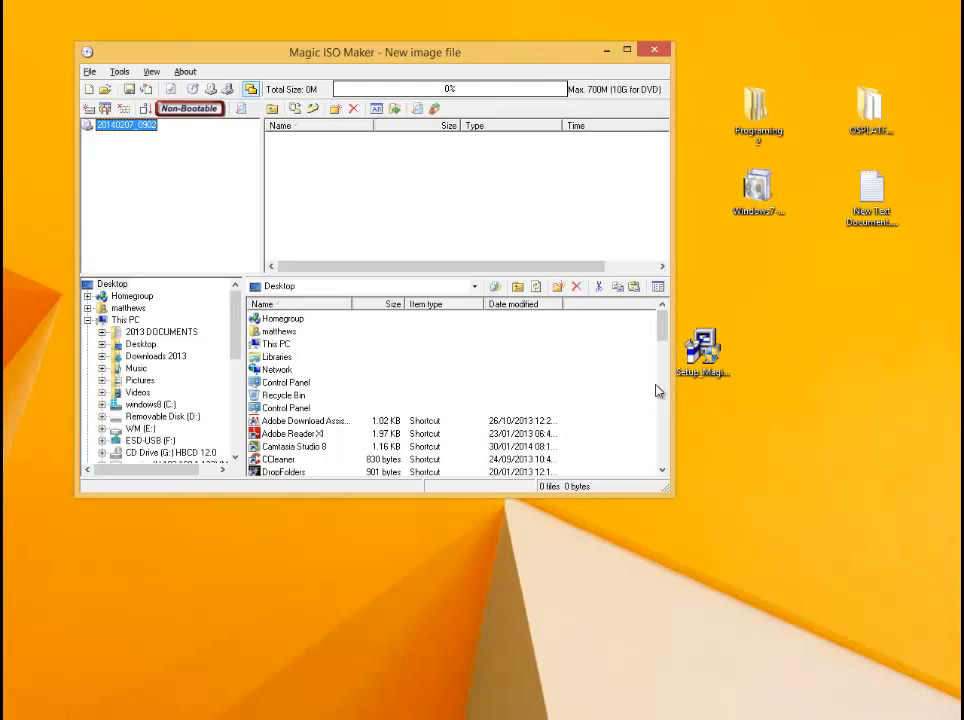
- Check the contents of DVD drive G: (Hiren's BootCD) in File Explorer and return to Magic ISO Maker
{"action": "left_click", "coordinate": [188, 716]}
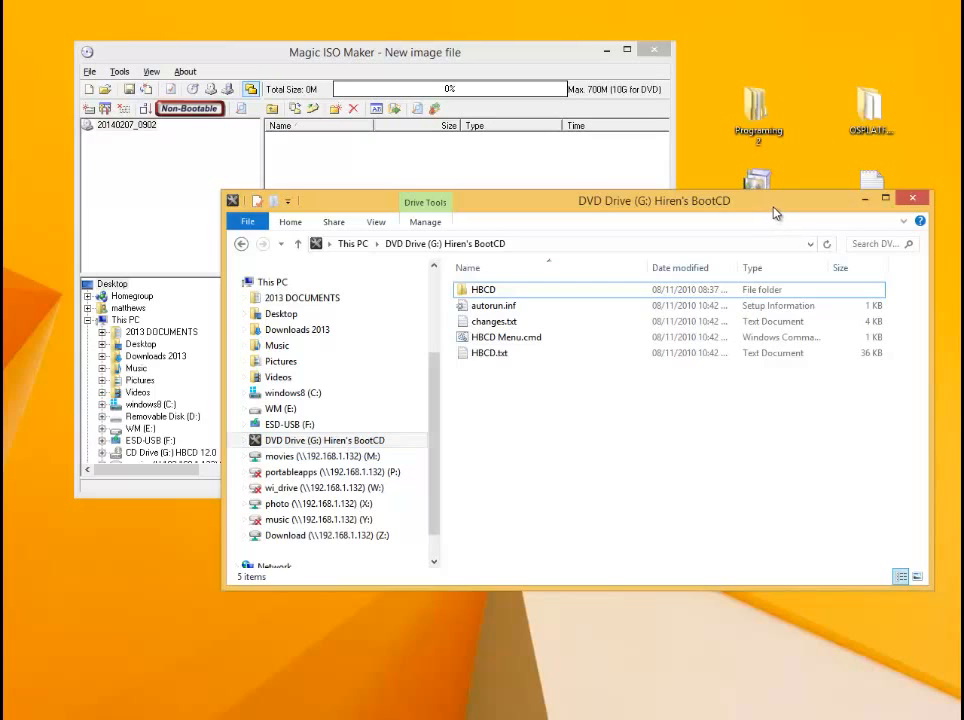
{"action": "left_click_drag", "start_coordinate": [774, 212], "coordinate": [735, 244]}
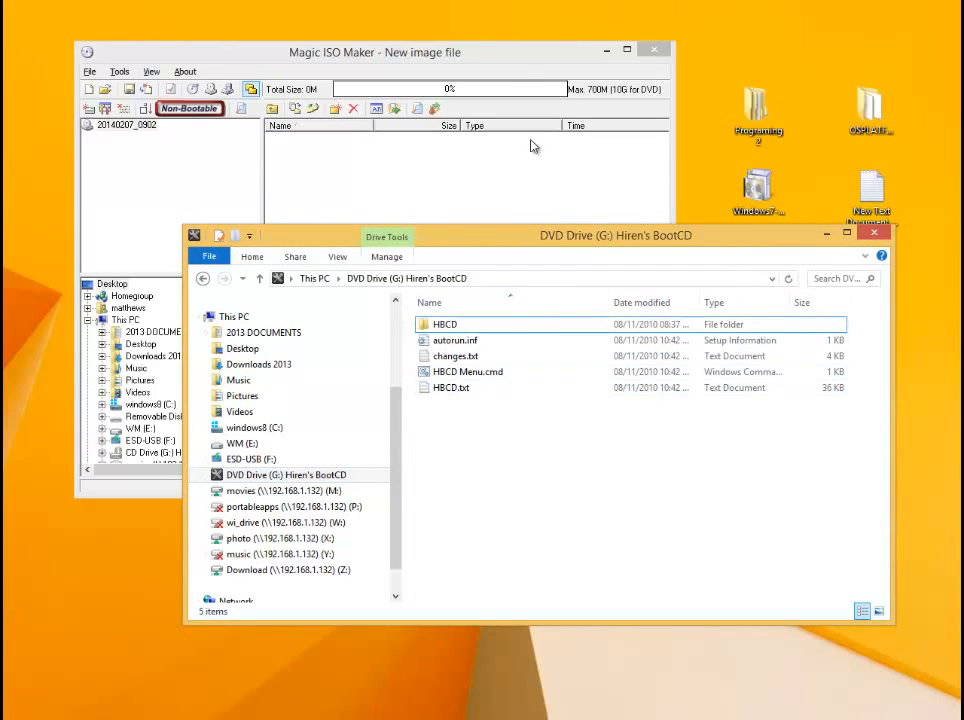
{"action": "left_click", "coordinate": [519, 55]}
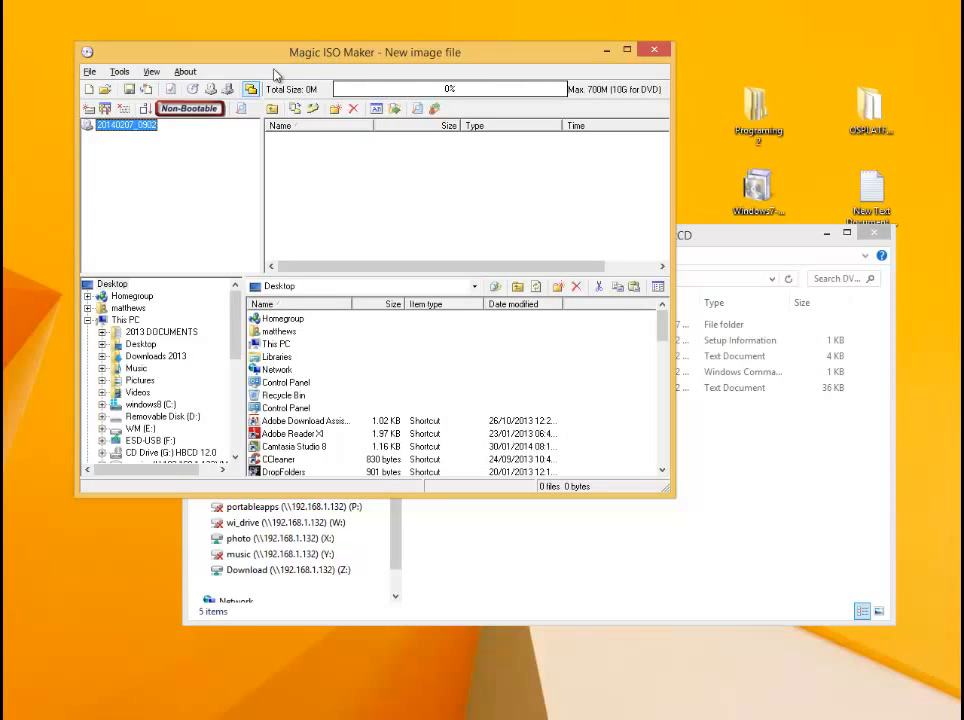
- Start making a CD image from a disc, with Msft Virtual DVD-ROM (G:) as the source drive
{"action": "left_click", "coordinate": [210, 93]}
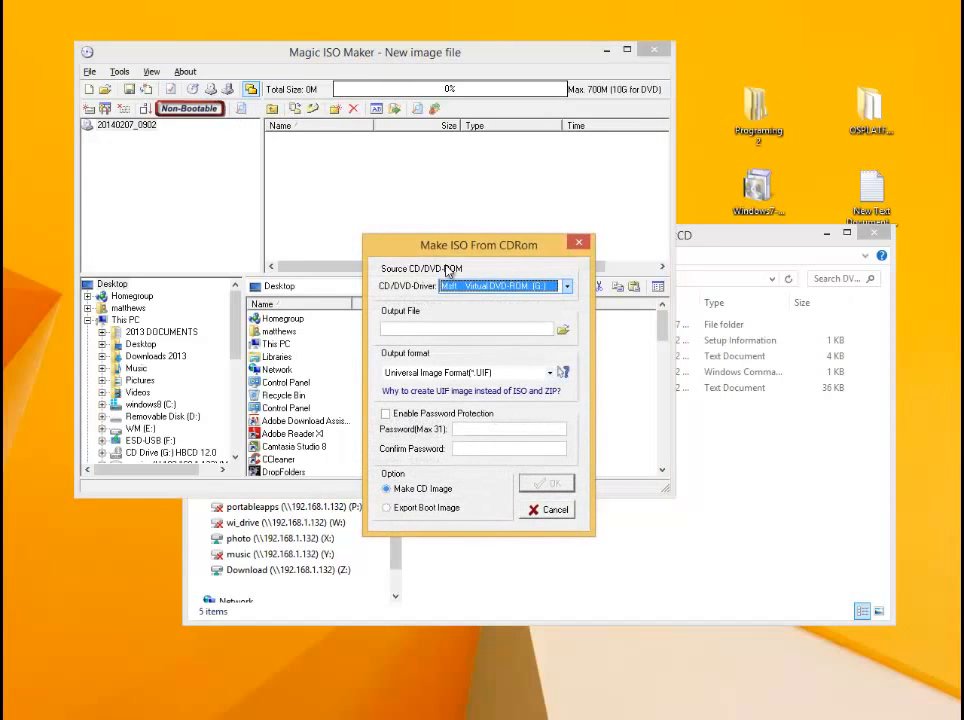
{"action": "left_click_drag", "start_coordinate": [482, 262], "coordinate": [497, 230]}
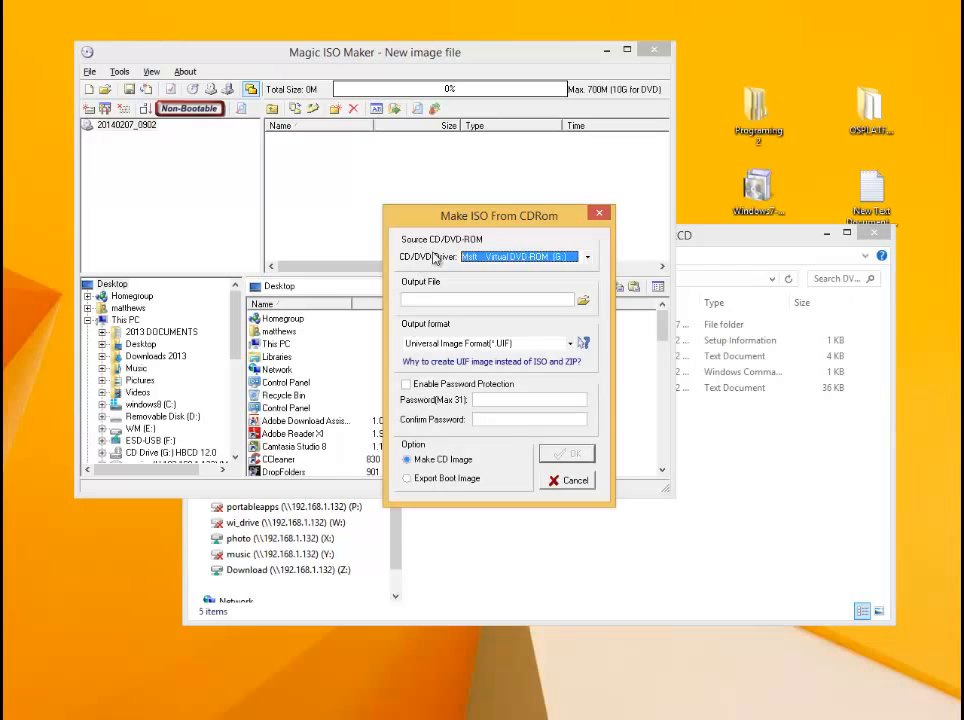
{"action": "left_click", "coordinate": [587, 257]}
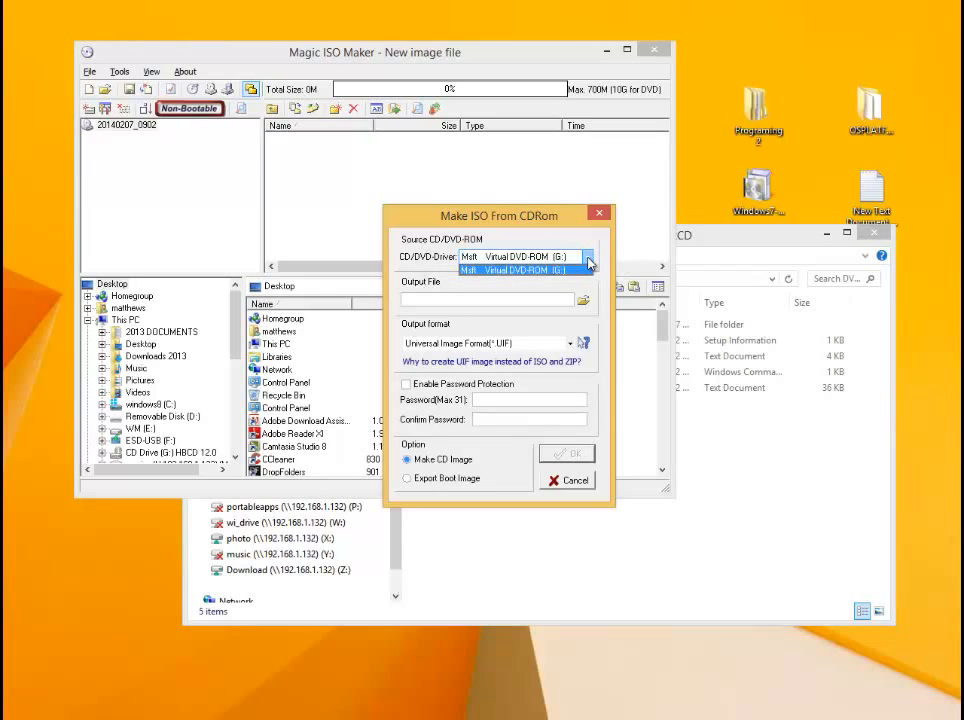
{"action": "left_click", "coordinate": [531, 272]}
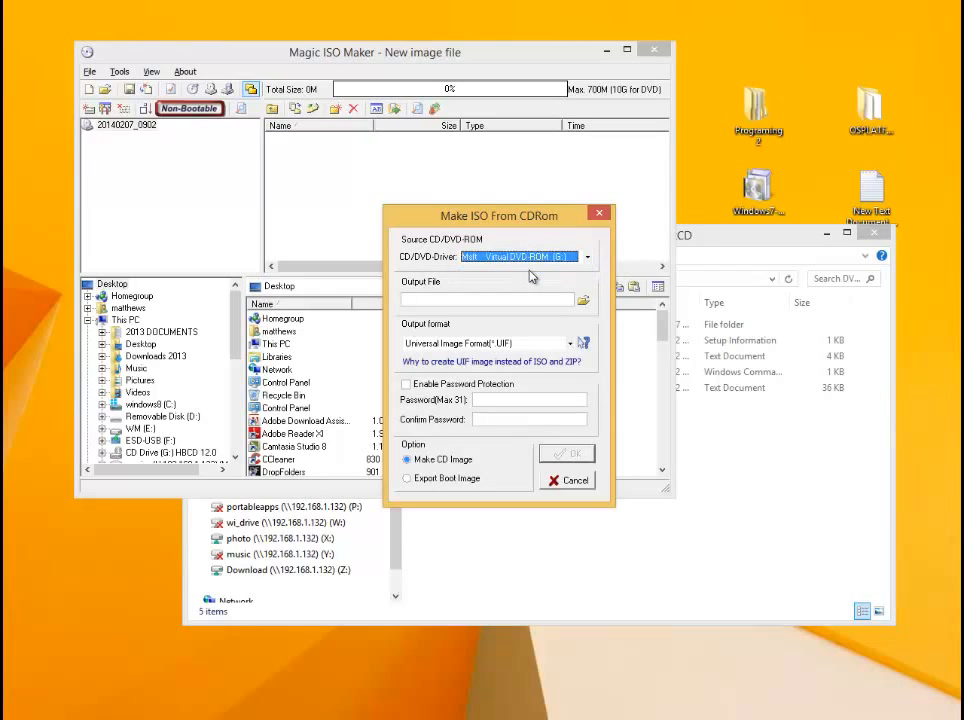
{"action": "left_click", "coordinate": [416, 301]}
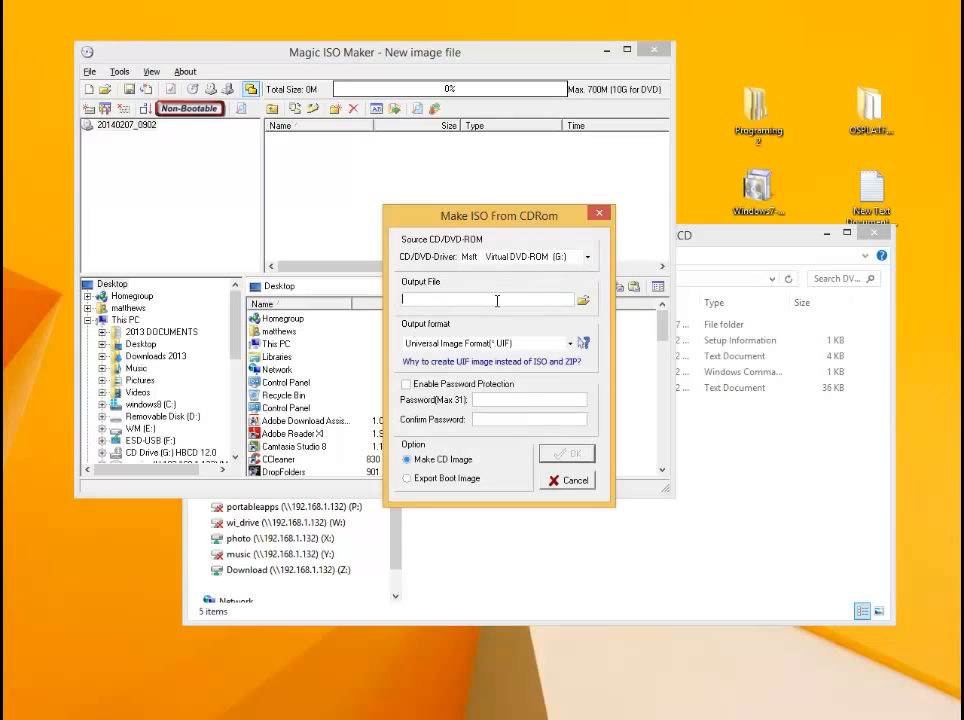
{"action": "left_click", "coordinate": [582, 300]}
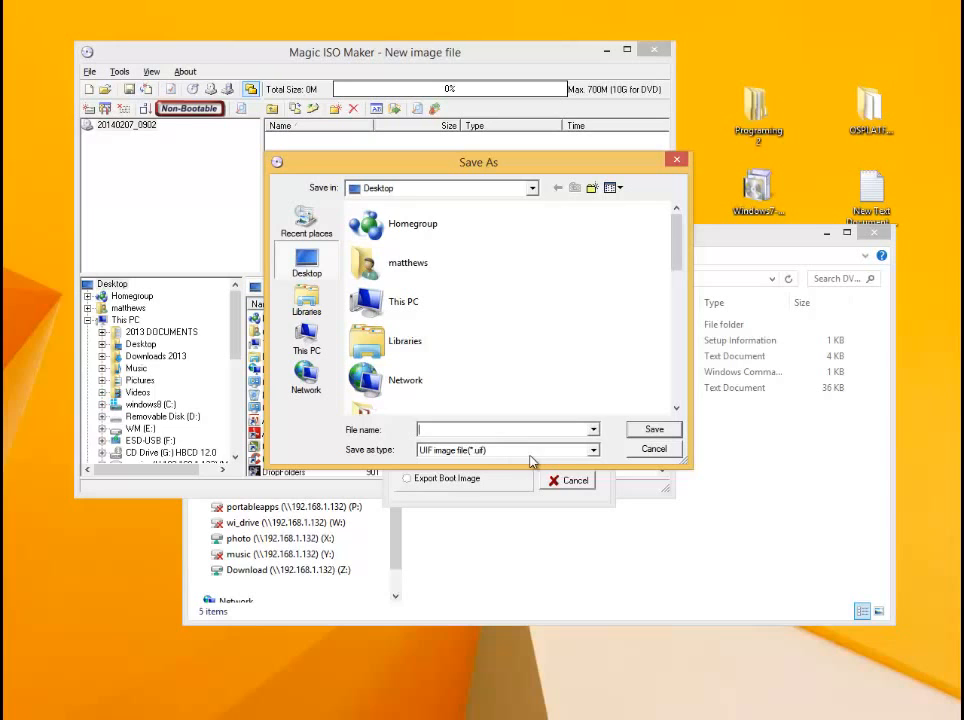
{"action": "left_click", "coordinate": [654, 449]}
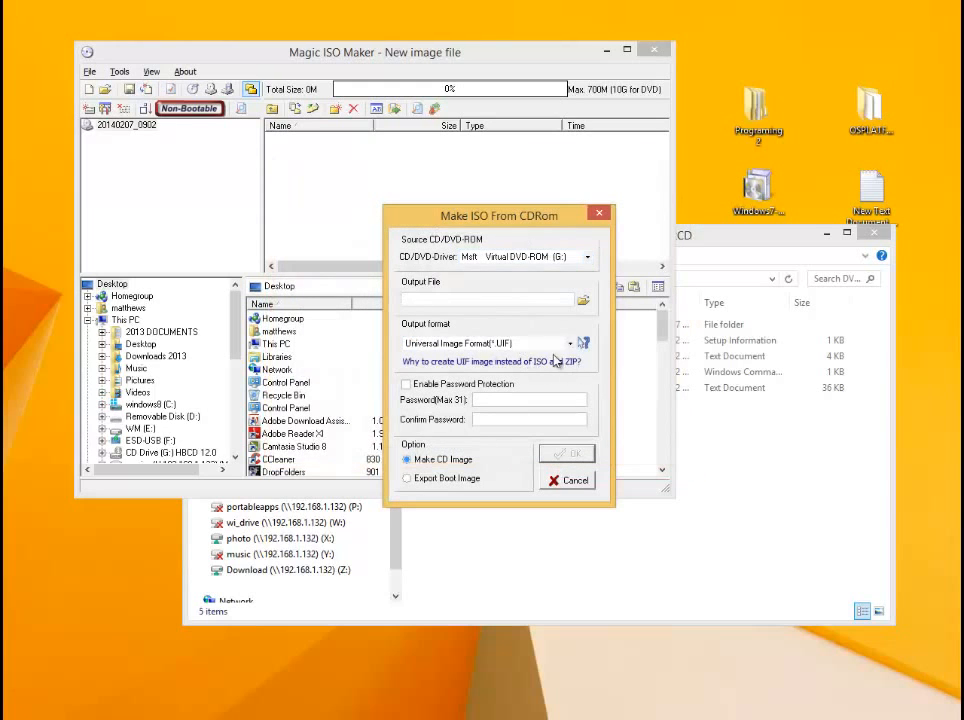
- Set the image's output format to Standard ISO image file (.ISO)
{"action": "left_click", "coordinate": [417, 343]}
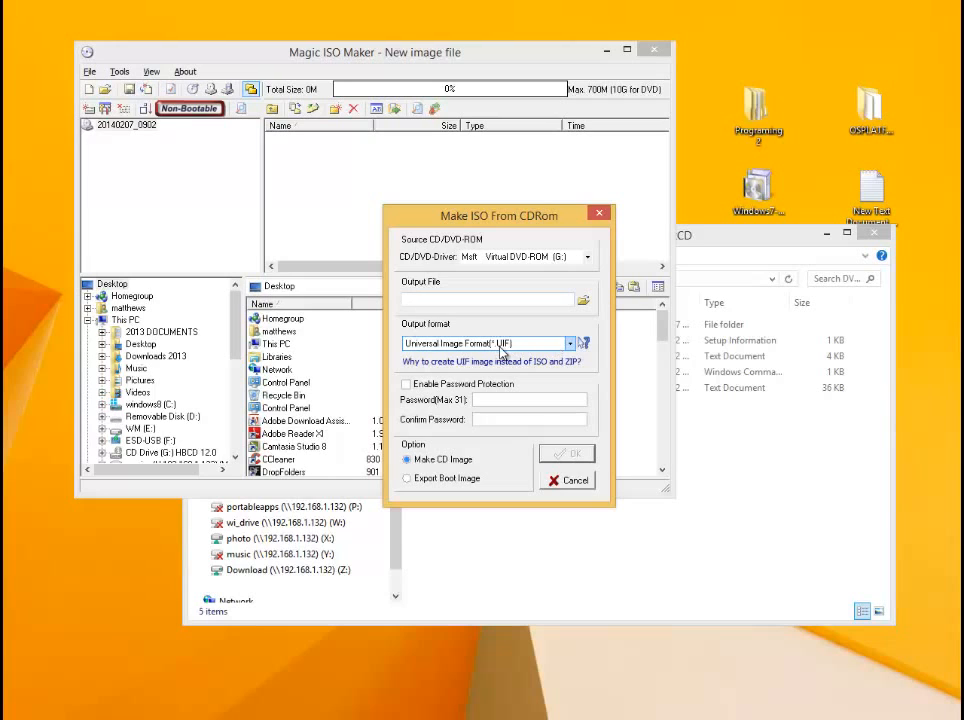
{"action": "left_click", "coordinate": [570, 345]}
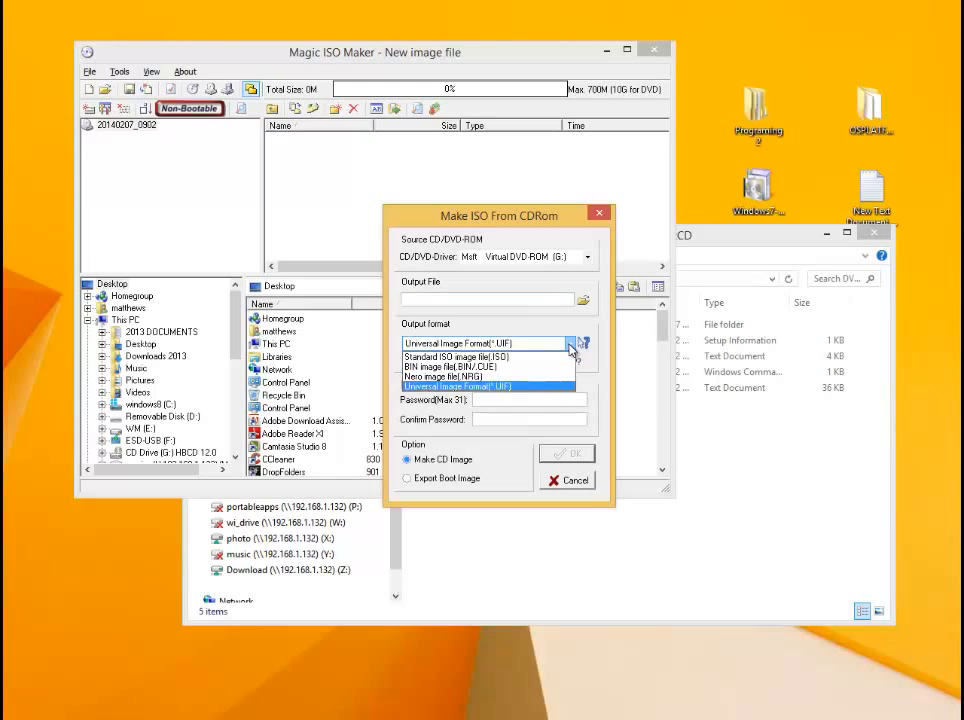
{"action": "left_click", "coordinate": [508, 357]}
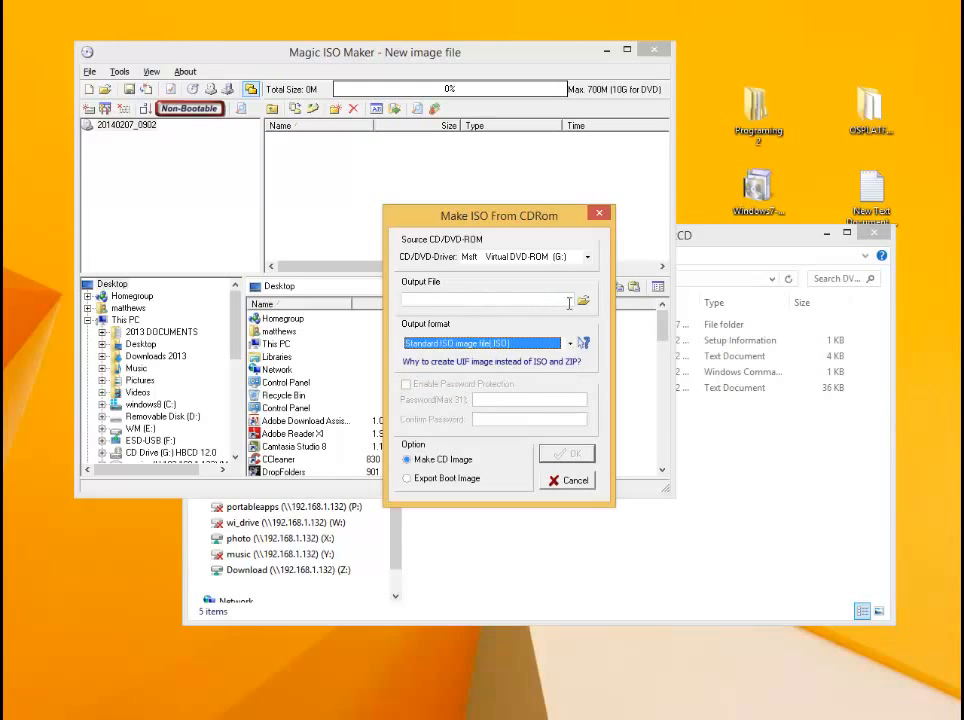
- Set the output file to hiens.iso on the Desktop and start creating the ISO image from the disc
{"action": "left_click", "coordinate": [583, 300]}
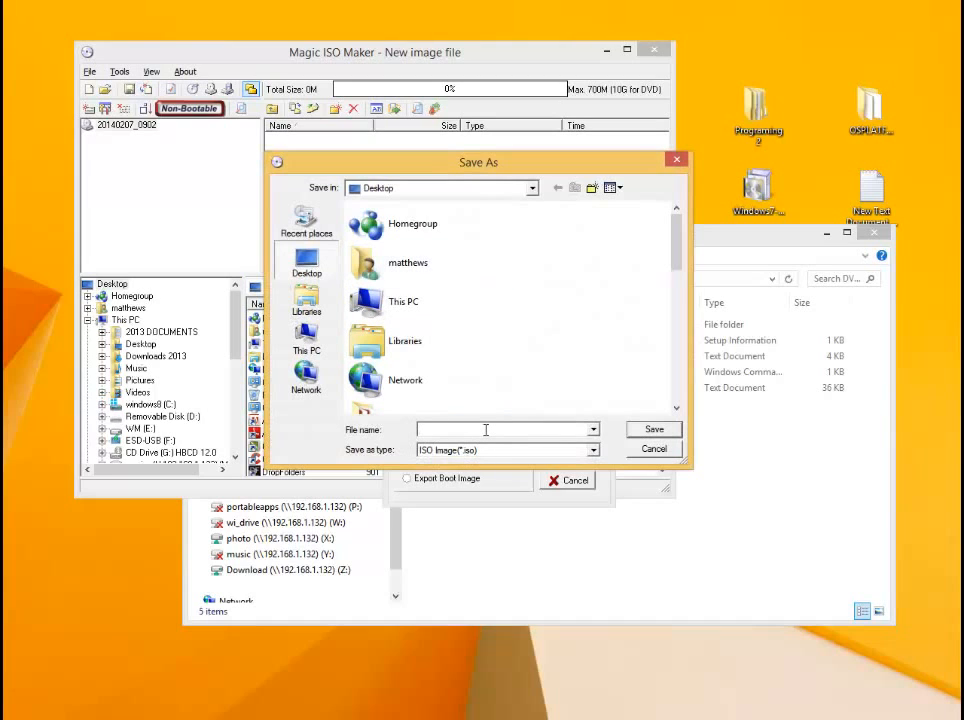
{"action": "type", "text": "hirens"}
{"action": "left_click", "coordinate": [655, 431]}
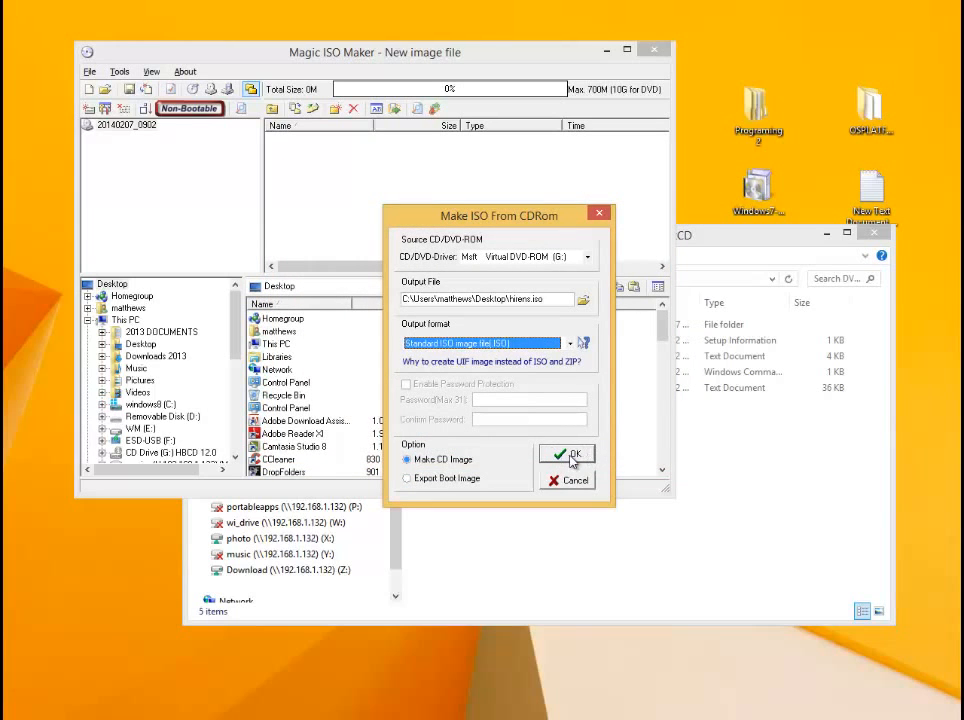
{"action": "left_click", "coordinate": [570, 455]}
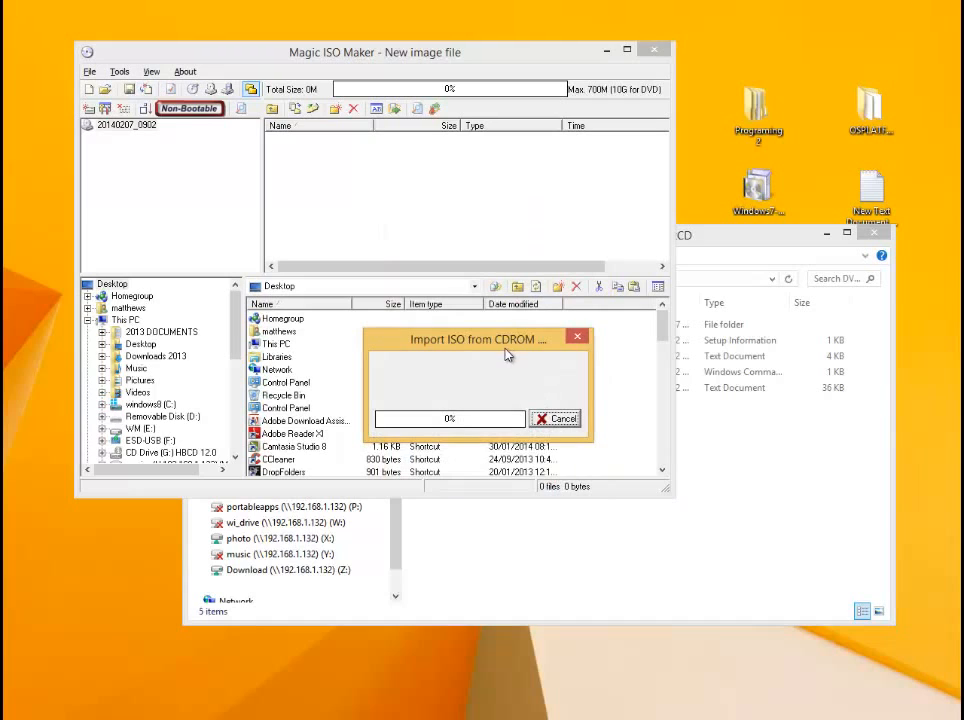
{"action": "left_click_drag", "start_coordinate": [507, 354], "coordinate": [361, 186]}
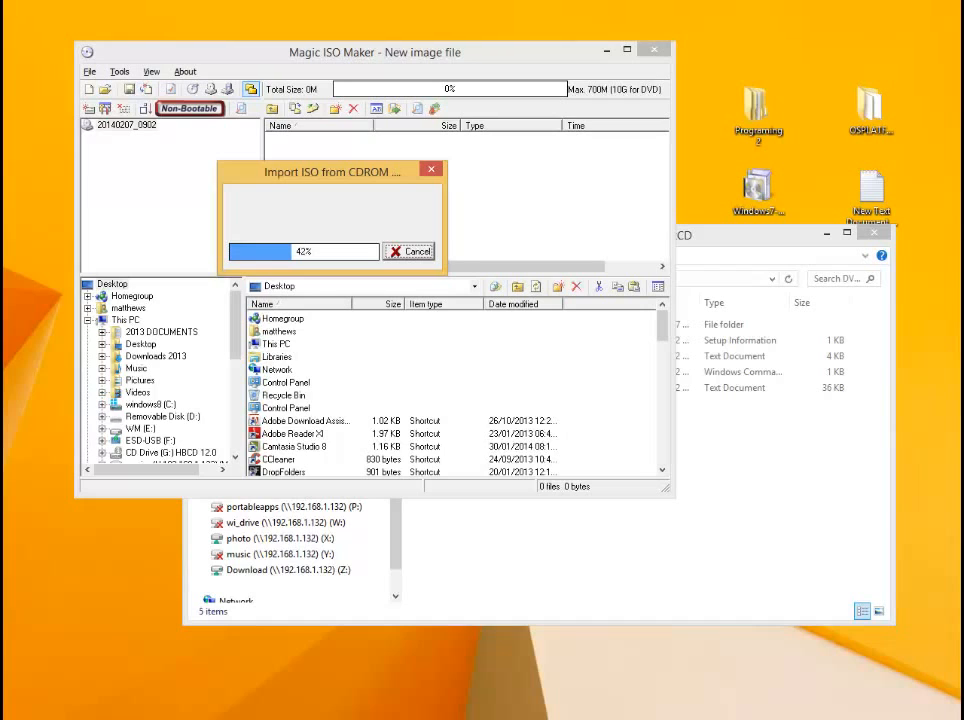
- Minimize Magic ISO Maker and move the new hirens.iso file to an open area of the desktop
{"action": "left_click_drag", "start_coordinate": [140, 570], "coordinate": [723, 155]}
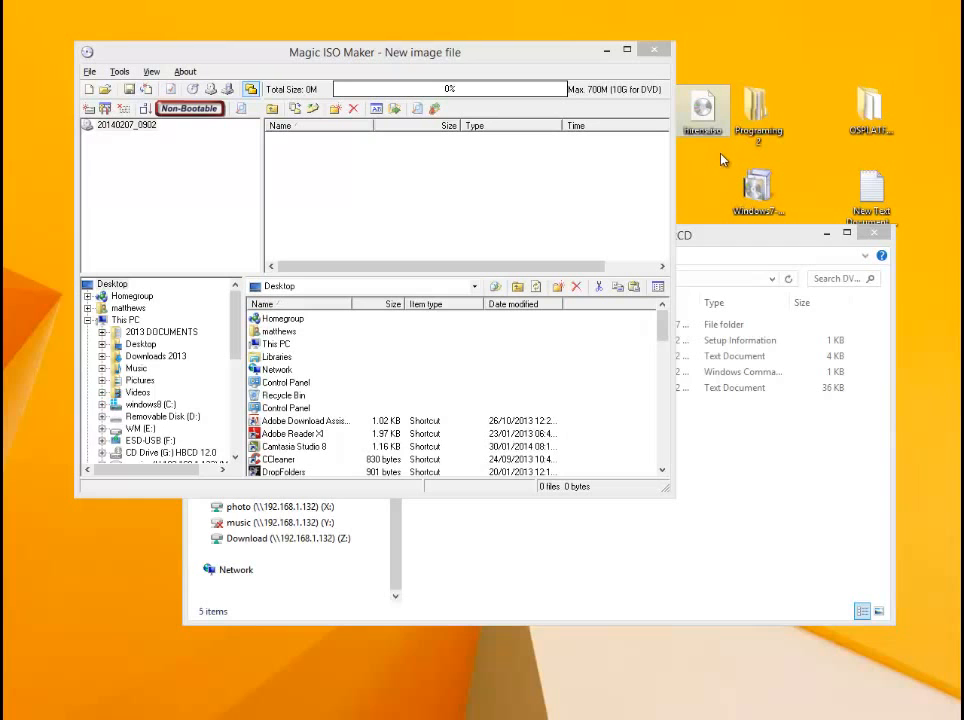
{"action": "left_click_drag", "start_coordinate": [405, 40], "coordinate": [369, 35]}
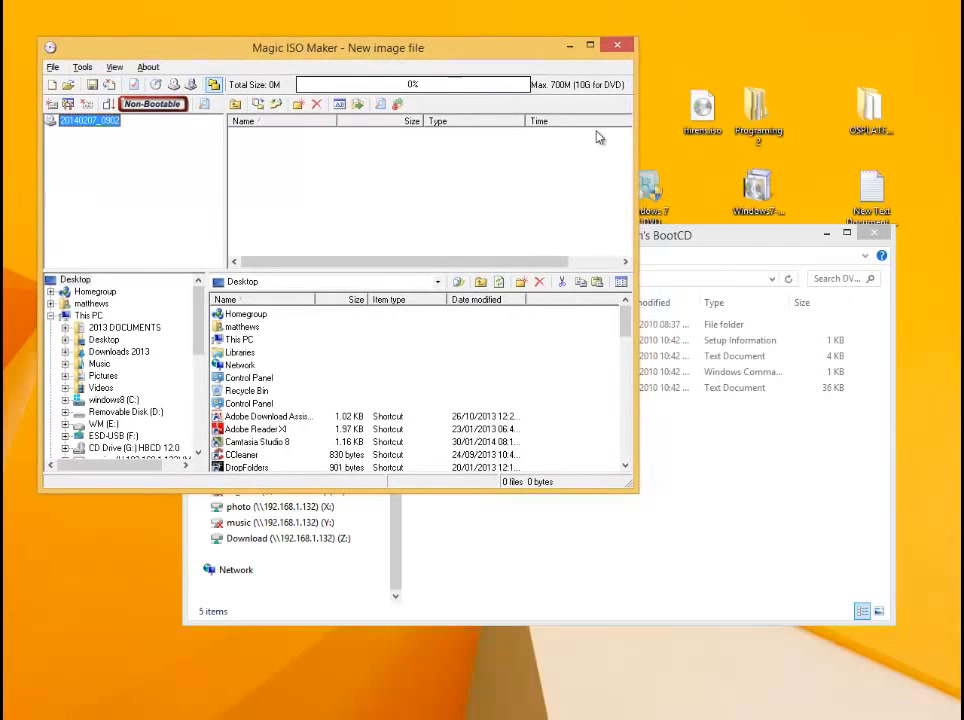
{"action": "left_click", "coordinate": [569, 45]}
{"action": "left_click_drag", "start_coordinate": [687, 103], "coordinate": [300, 102]}
{"action": "left_click", "coordinate": [338, 115]}
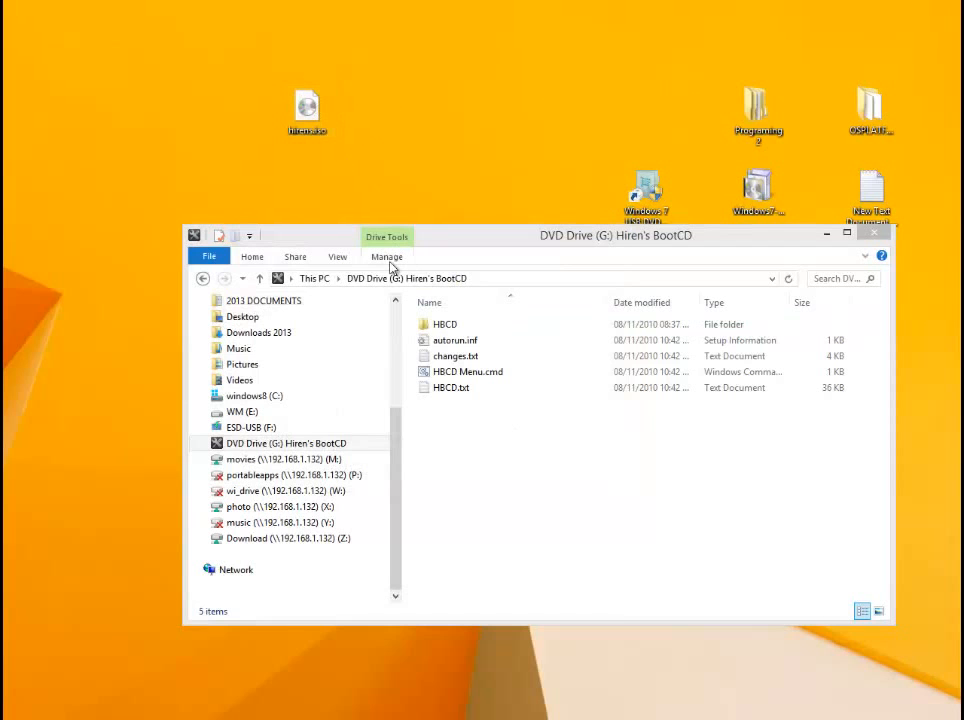
- Eject the Hiren's BootCD disc from DVD drive G: in File Explorer
{"action": "left_click_drag", "start_coordinate": [480, 248], "coordinate": [463, 258]}
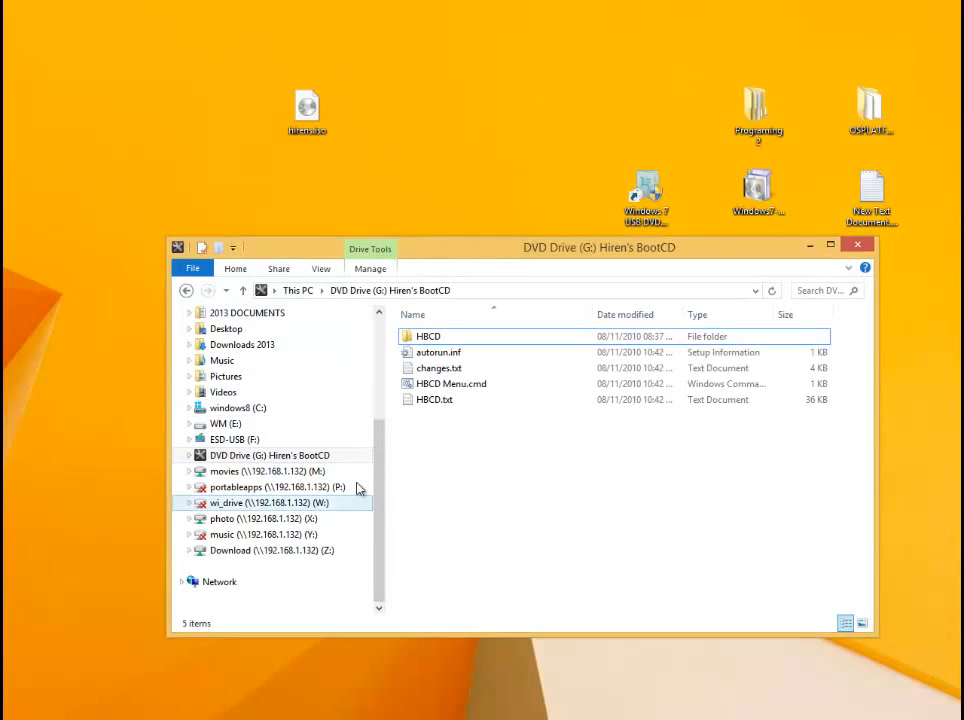
{"action": "left_click_drag", "start_coordinate": [306, 106], "coordinate": [296, 112]}
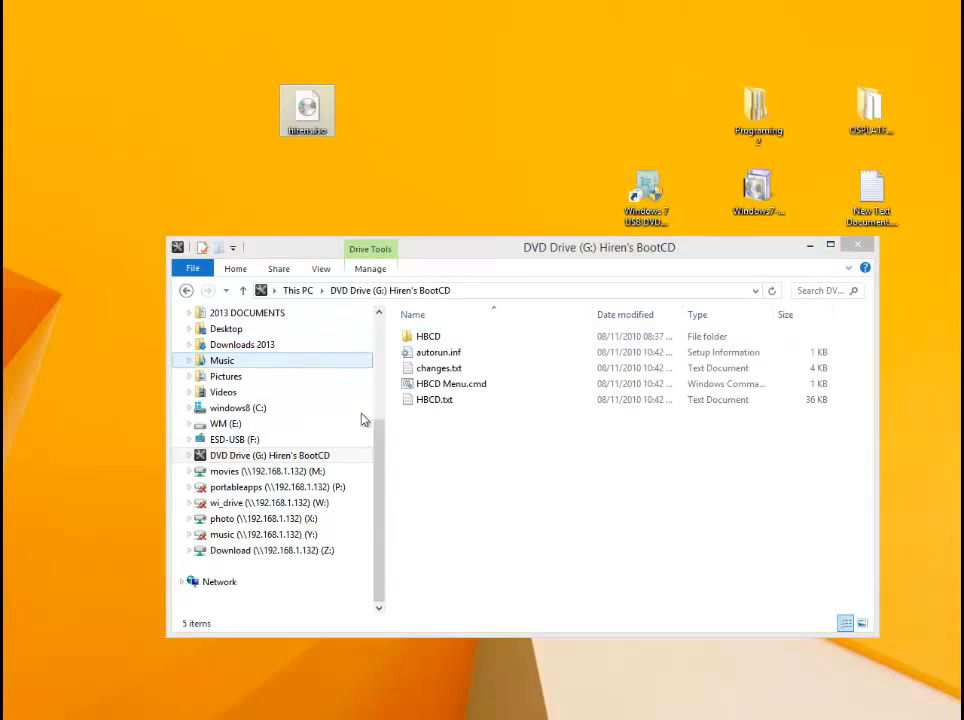
{"action": "left_click", "coordinate": [303, 456]}
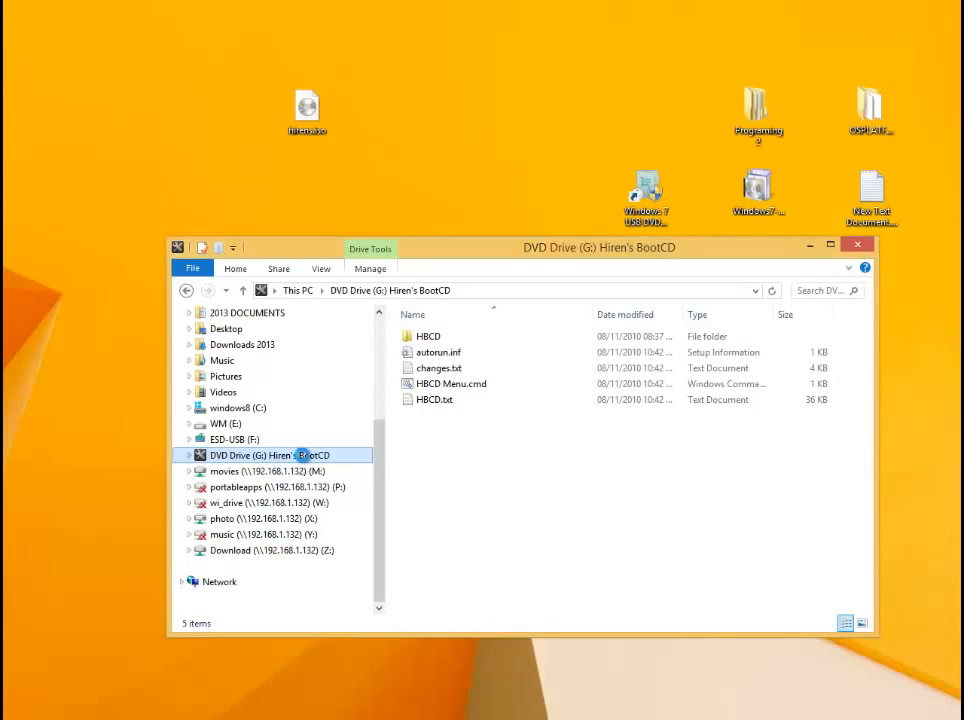
{"action": "right_click", "coordinate": [305, 458]}
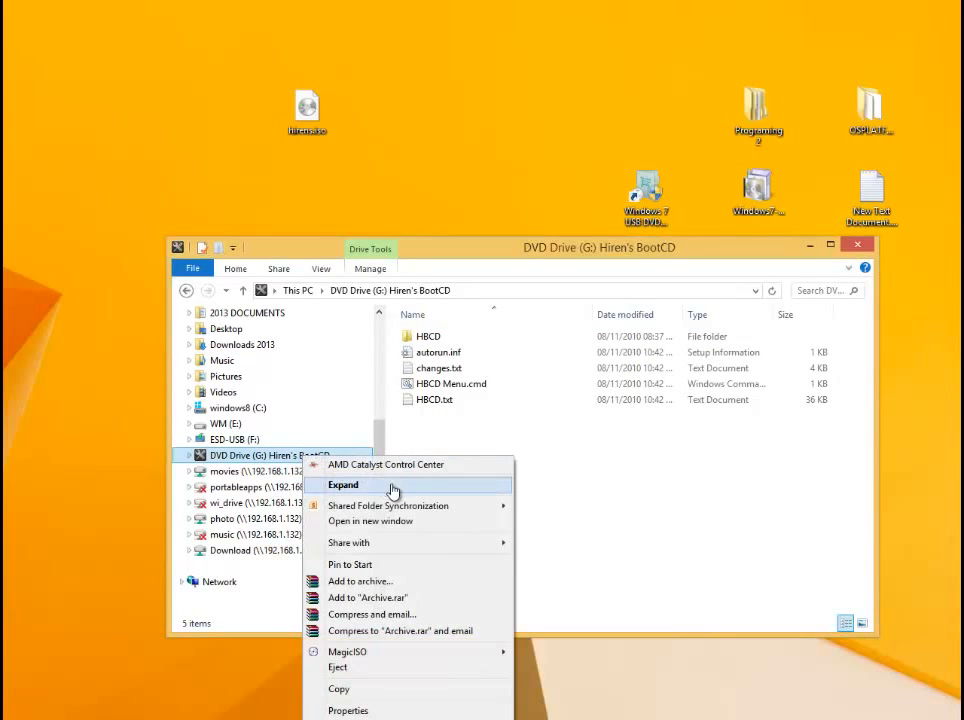
{"action": "left_click", "coordinate": [358, 670]}
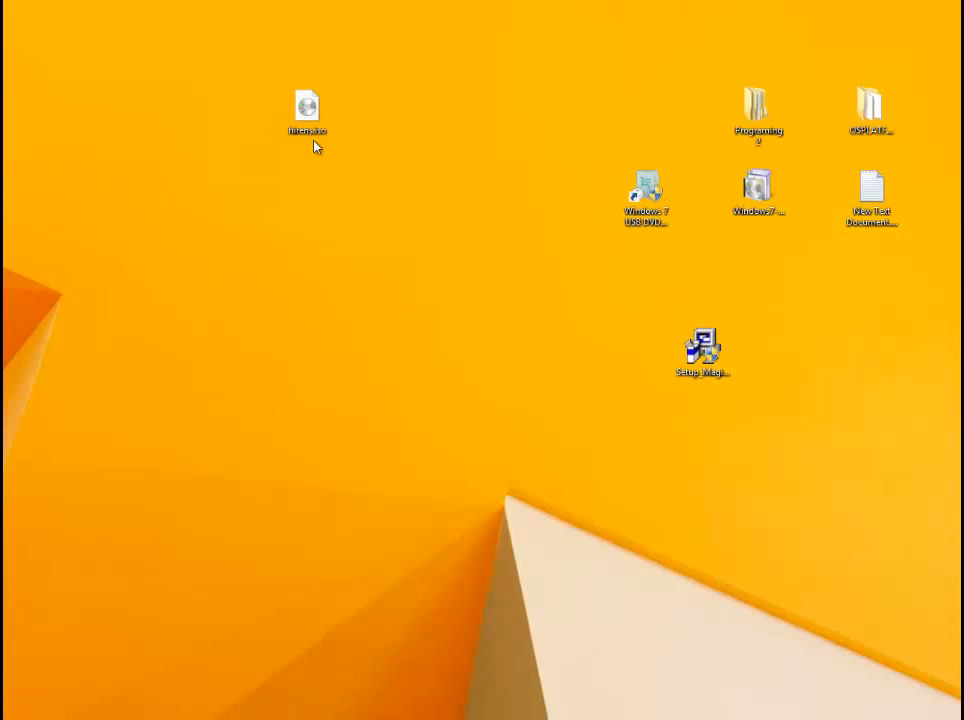
- Mount hirens.iso from the desktop, check the mounted drive's contents in File Explorer, and minimize the window
{"action": "right_click", "coordinate": [311, 109]}
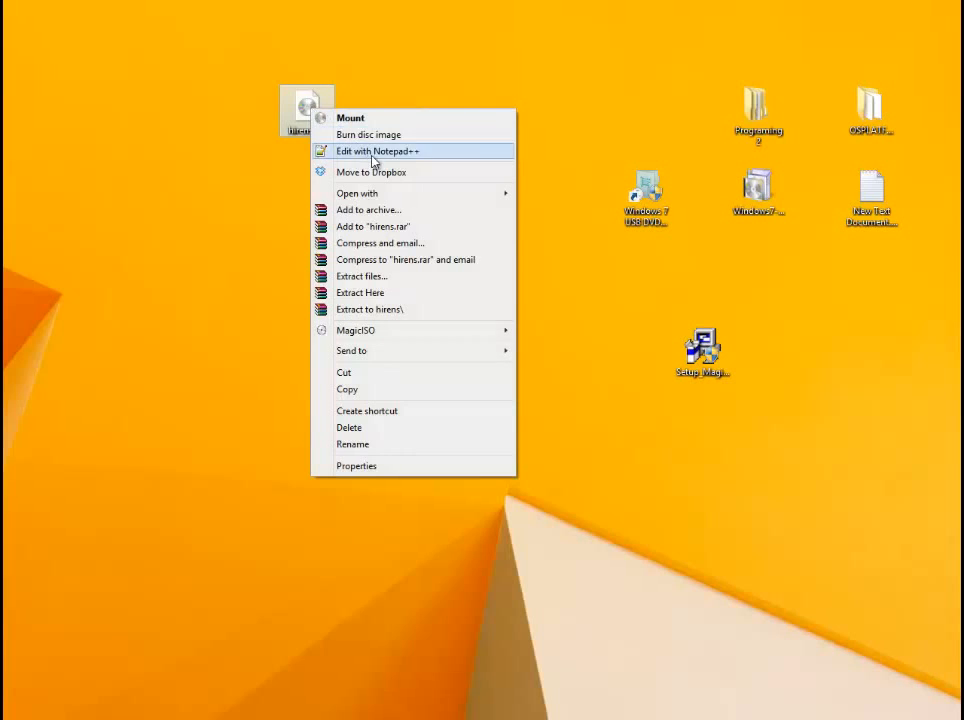
{"action": "left_click", "coordinate": [377, 122]}
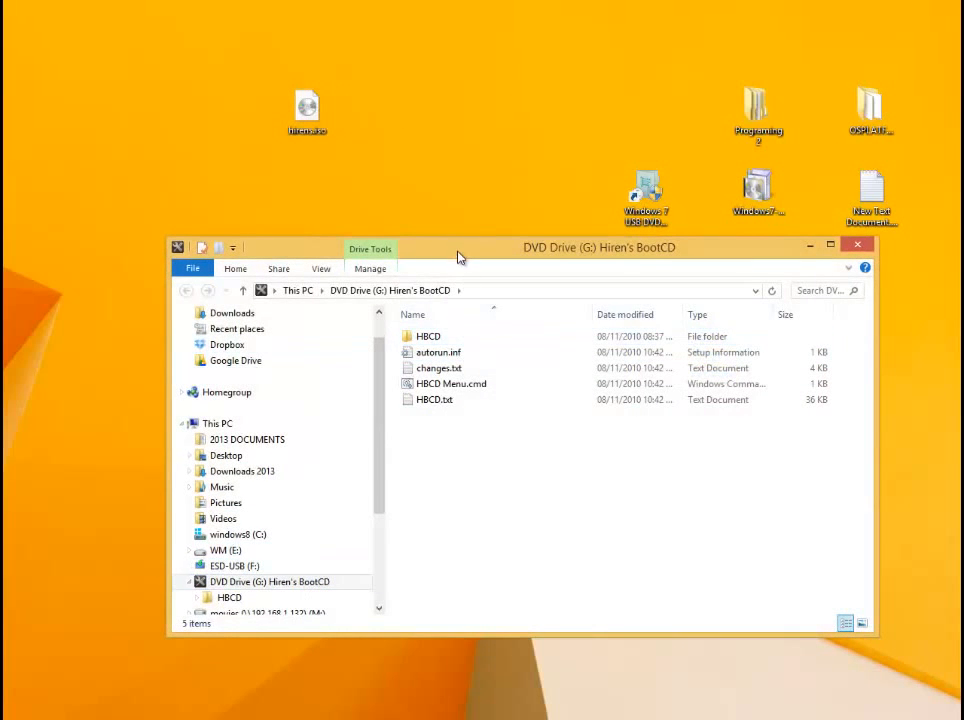
{"action": "left_click_drag", "start_coordinate": [458, 258], "coordinate": [417, 199]}
{"action": "left_click", "coordinate": [248, 524]}
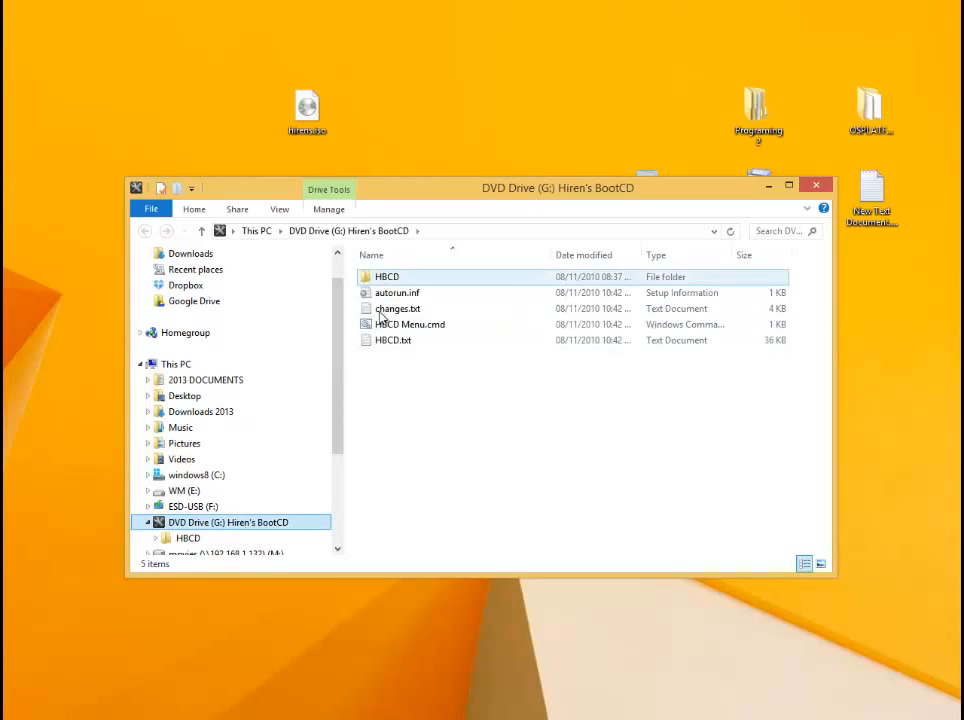
{"action": "scroll", "coordinate": [334, 409], "scroll_direction": "down", "scroll_amount": 2}
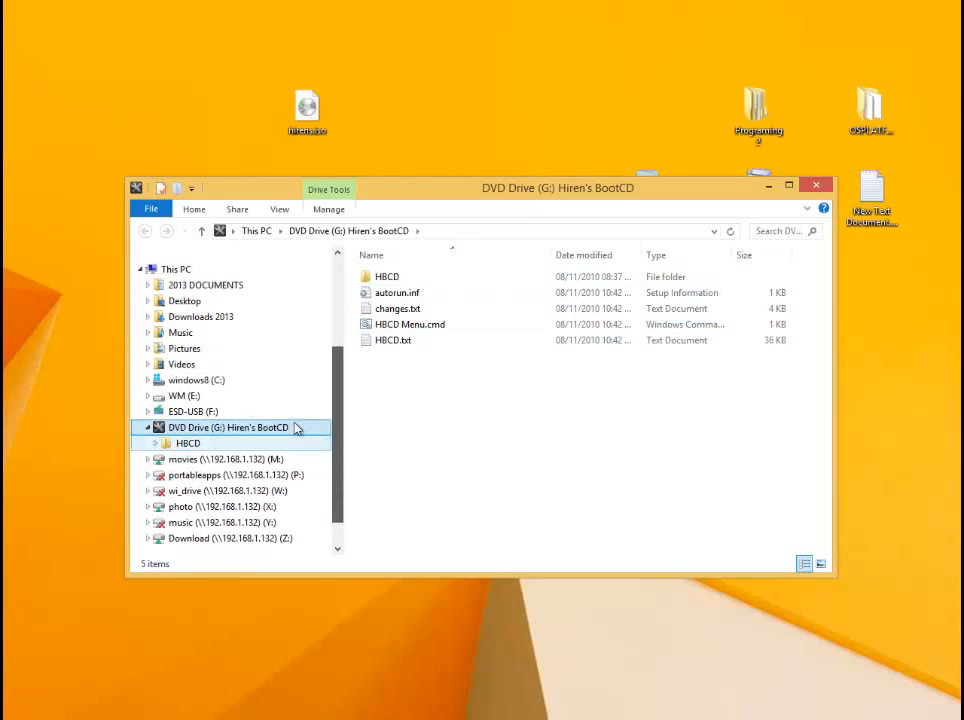
{"action": "left_click_drag", "start_coordinate": [651, 195], "coordinate": [596, 267]}
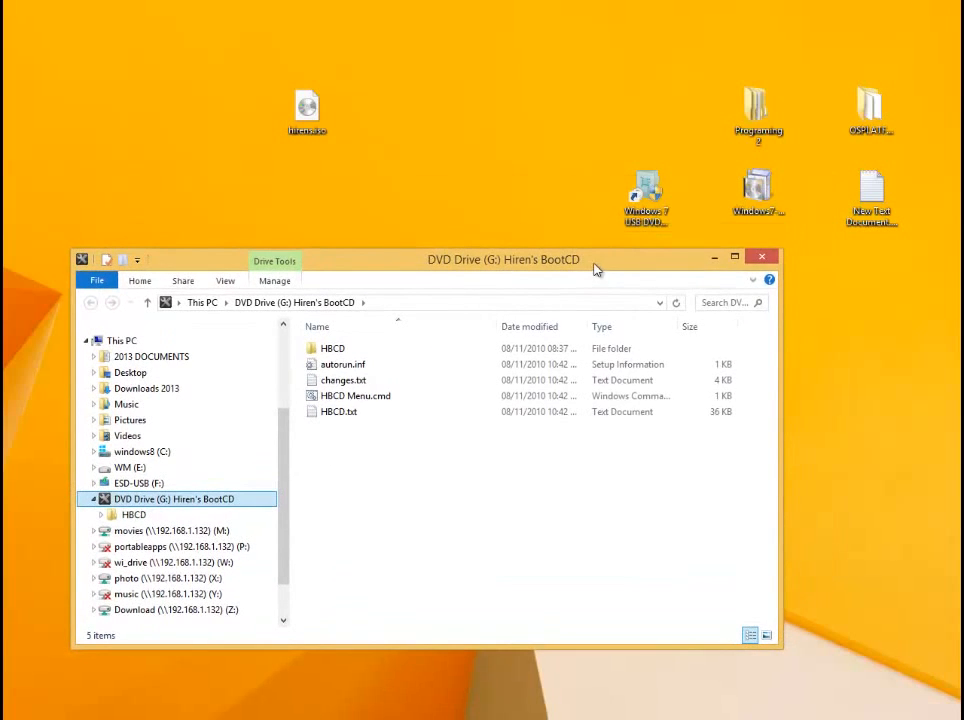
{"action": "left_click", "coordinate": [716, 261]}
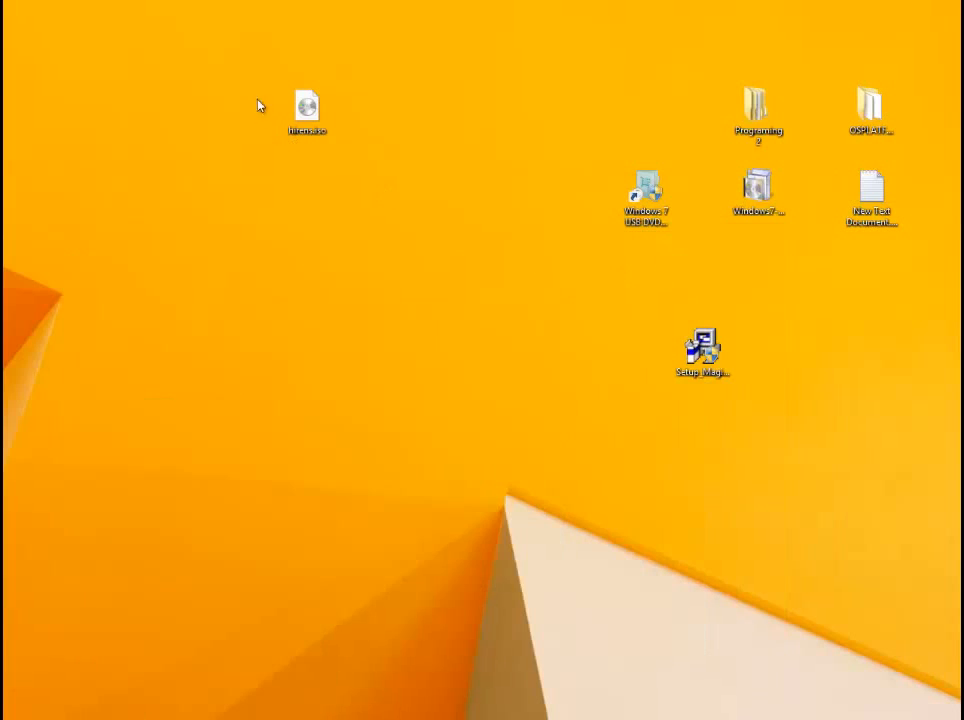
- Move hirens.iso closer to the Windows 7 USB DVD Download Tool shortcut and select that shortcut
{"action": "left_click_drag", "start_coordinate": [330, 120], "coordinate": [504, 90]}
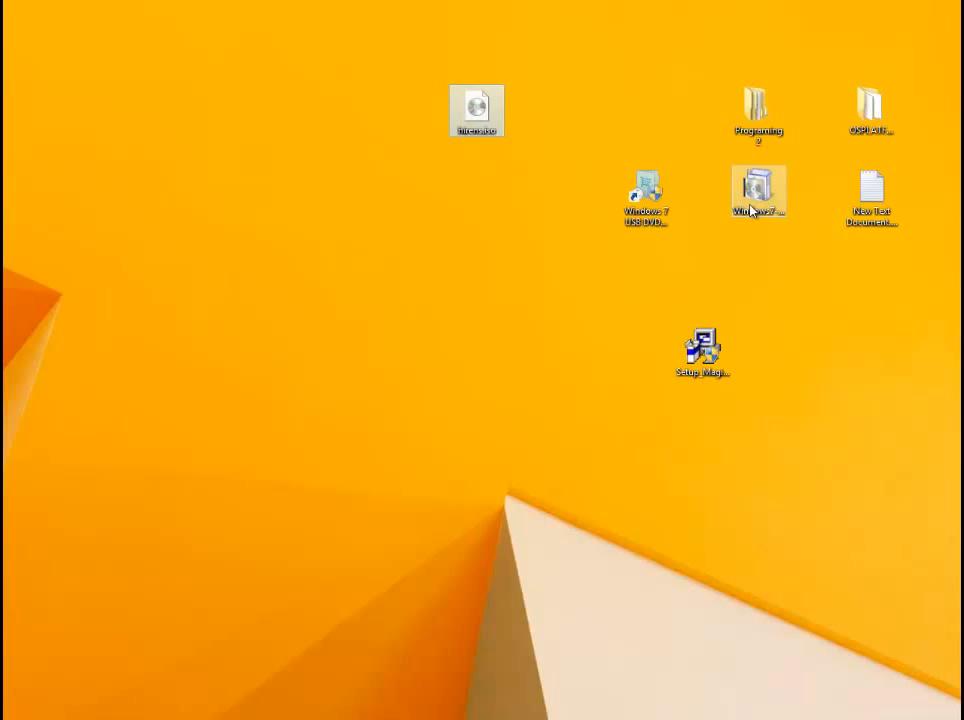
{"action": "mouse_move", "coordinate": [745, 211]}
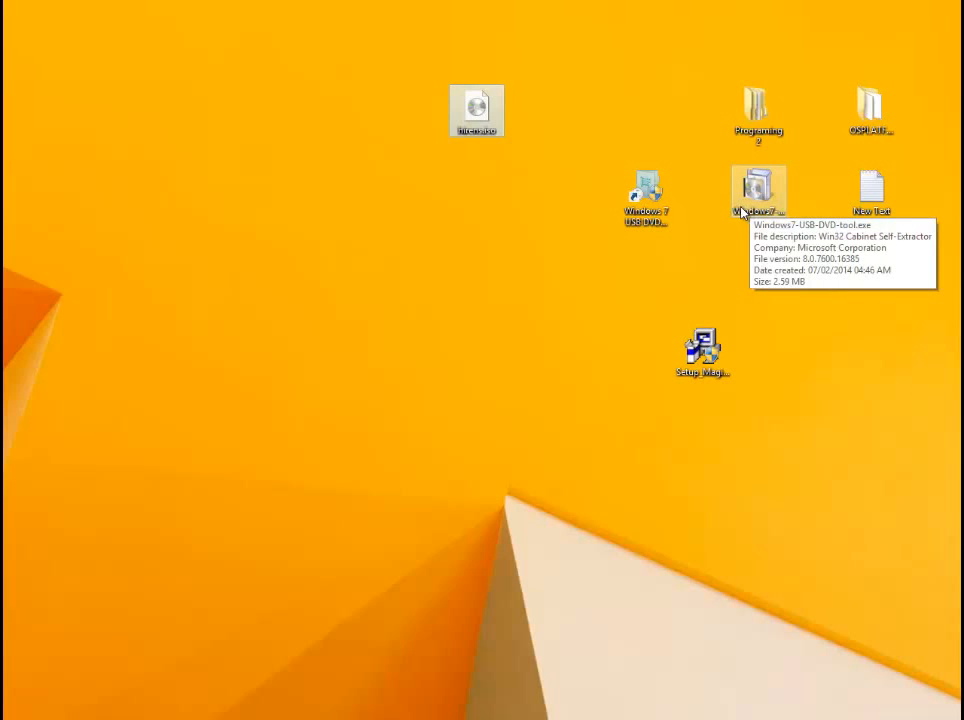
{"action": "left_click", "coordinate": [646, 196]}
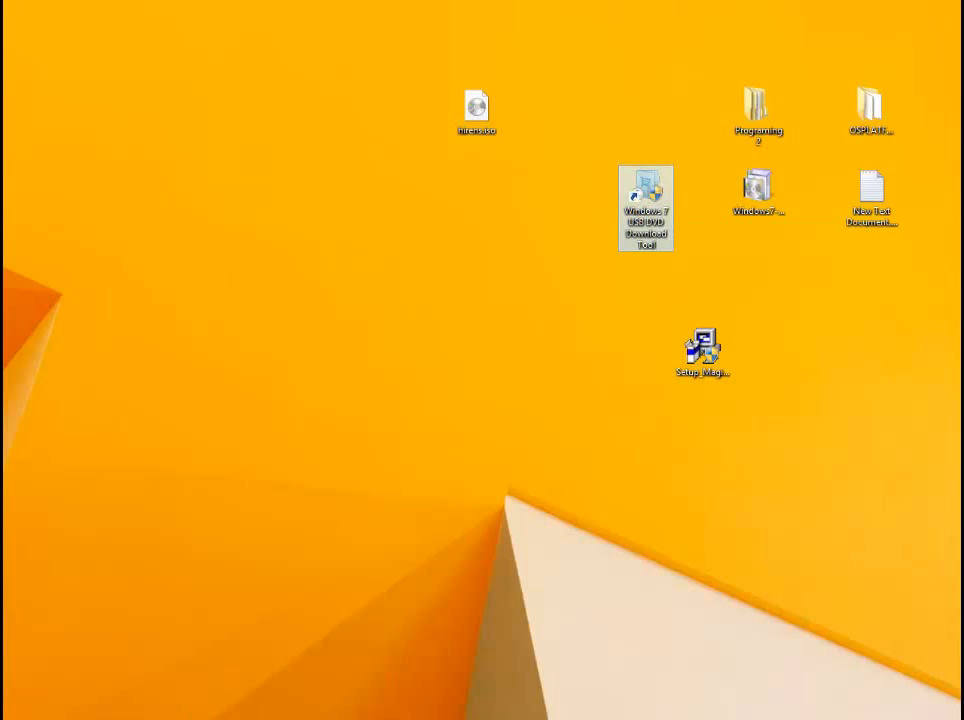
- Switch to Chrome, examine the Installation section of Microsoft Store's Windows 7 USB/DVD download tool page, and minimize the browser
{"action": "left_click", "coordinate": [250, 717]}
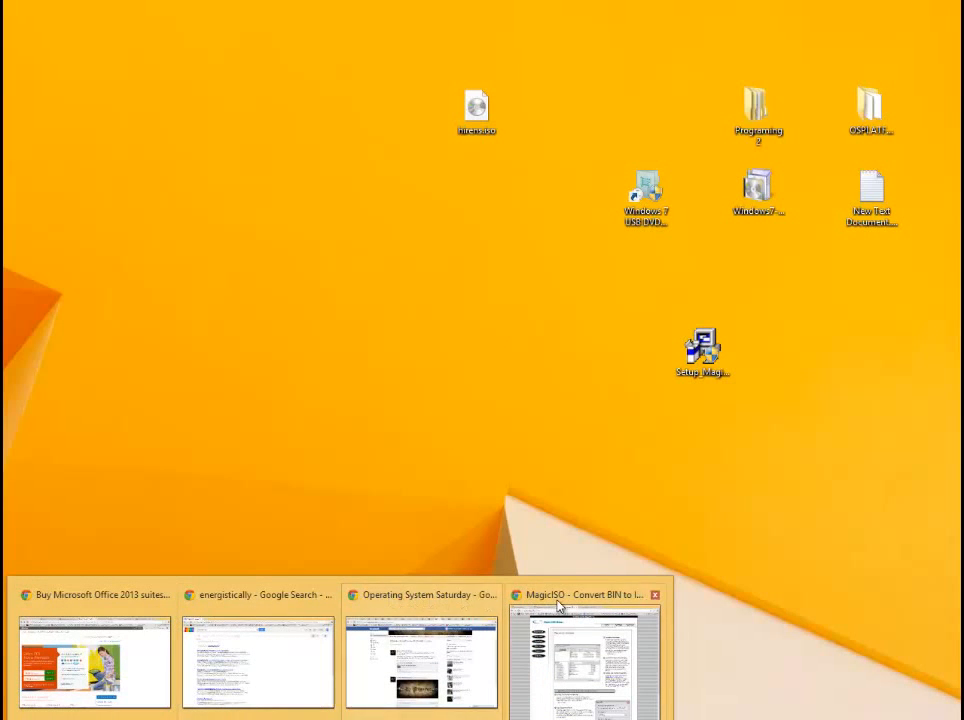
{"action": "left_click", "coordinate": [568, 605]}
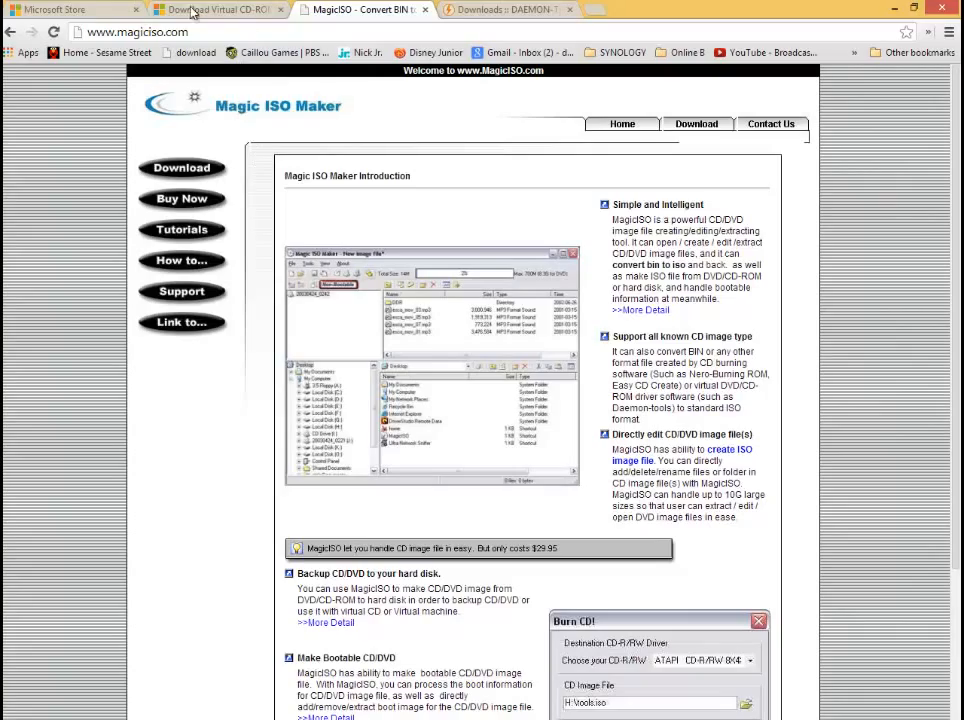
{"action": "left_click", "coordinate": [65, 8]}
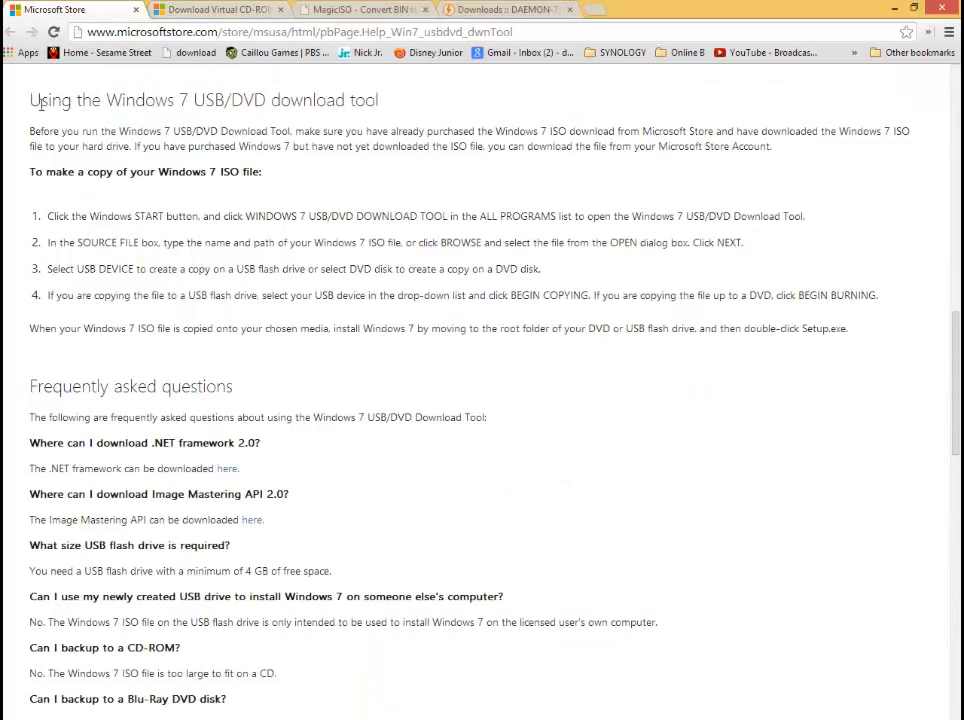
{"action": "scroll", "coordinate": [452, 183], "scroll_direction": "up", "scroll_amount": 15}
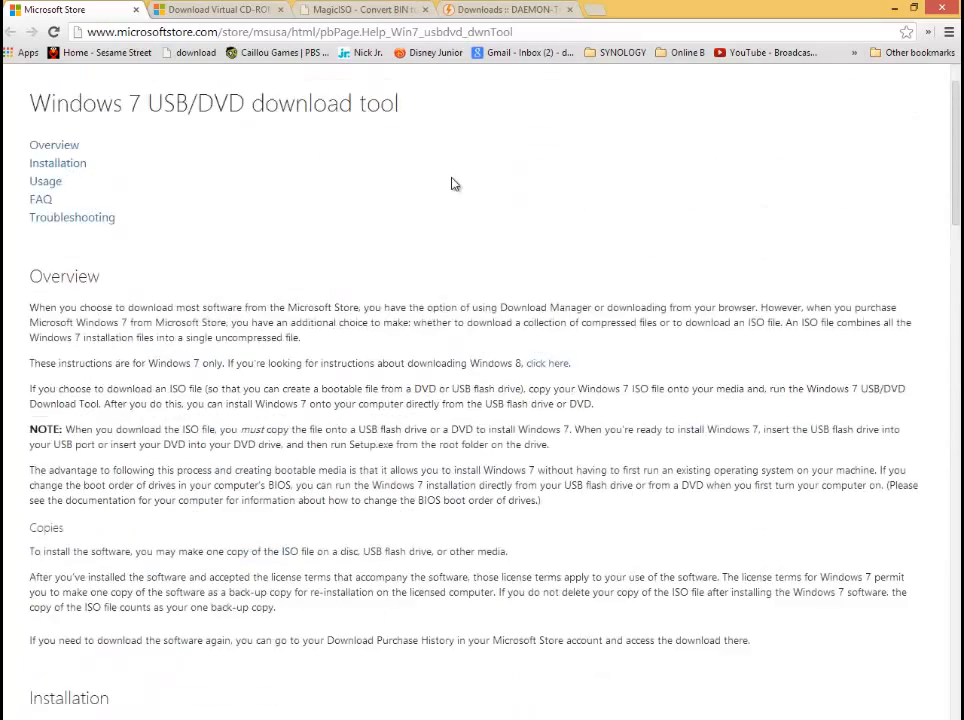
{"action": "scroll", "coordinate": [452, 183], "scroll_direction": "up", "scroll_amount": 1}
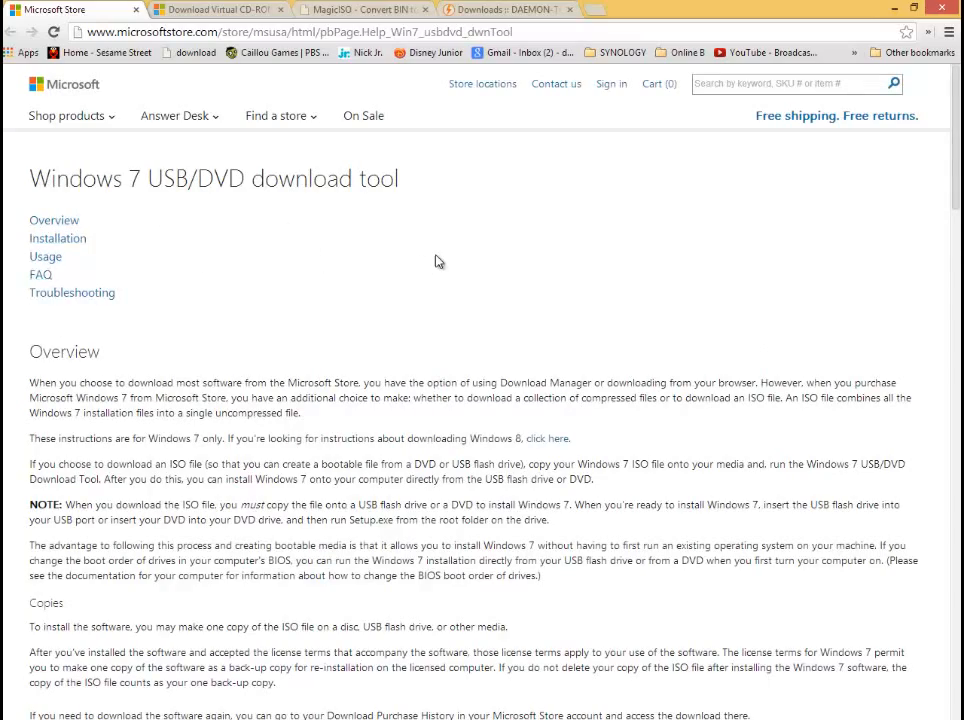
{"action": "scroll", "coordinate": [440, 261], "scroll_direction": "down", "scroll_amount": 9}
{"action": "scroll", "coordinate": [444, 260], "scroll_direction": "up", "scroll_amount": 4}
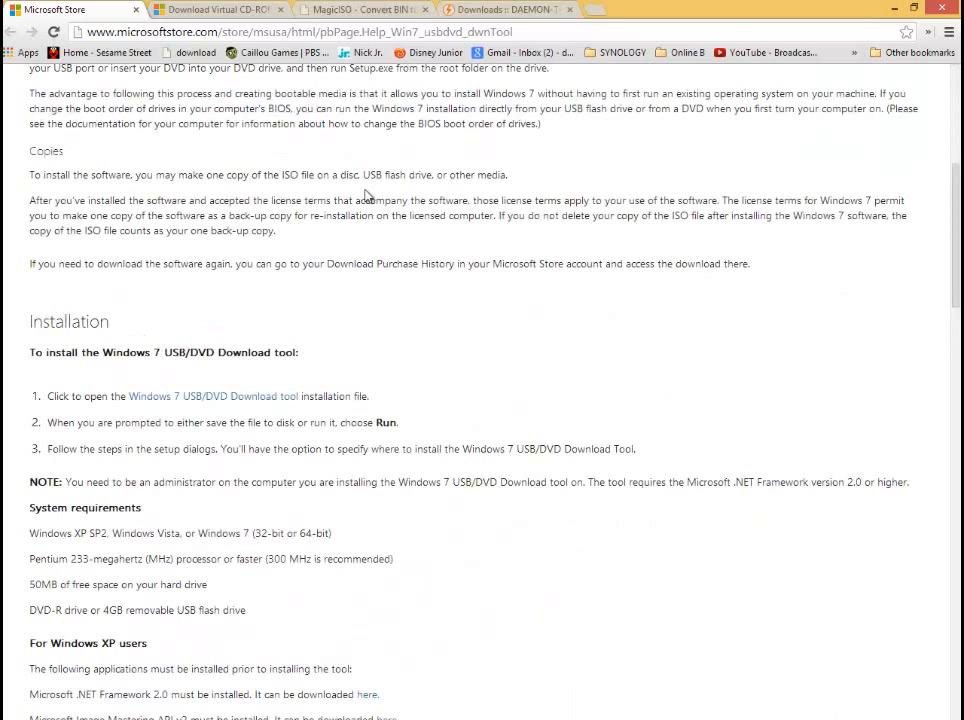
{"action": "double_click", "coordinate": [35, 322]}
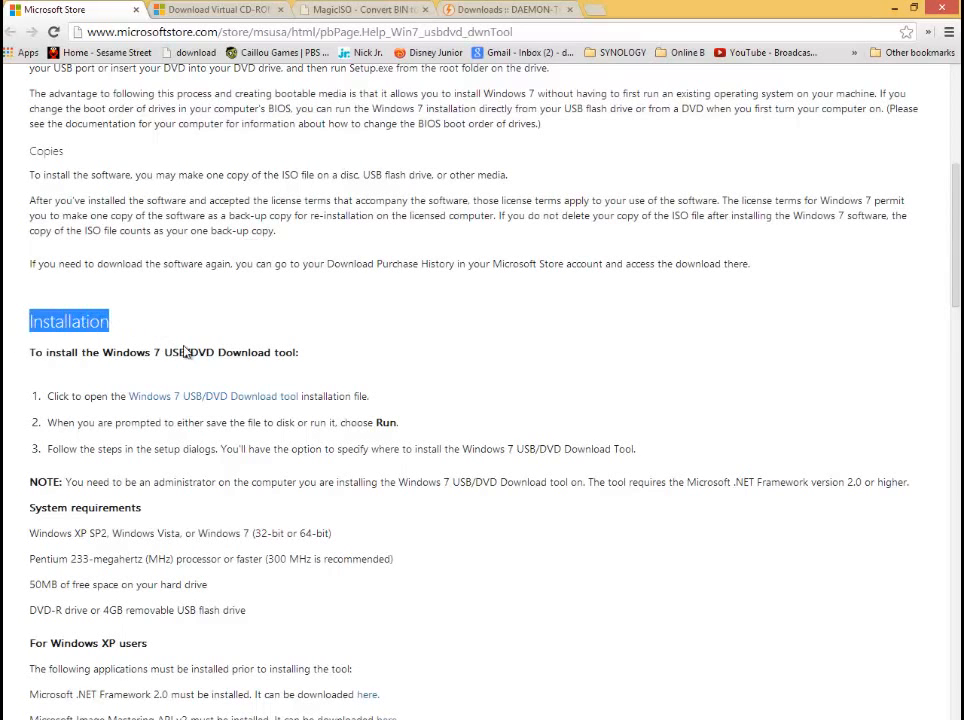
{"action": "left_click", "coordinate": [894, 8]}
{"action": "left_click", "coordinate": [760, 203]}
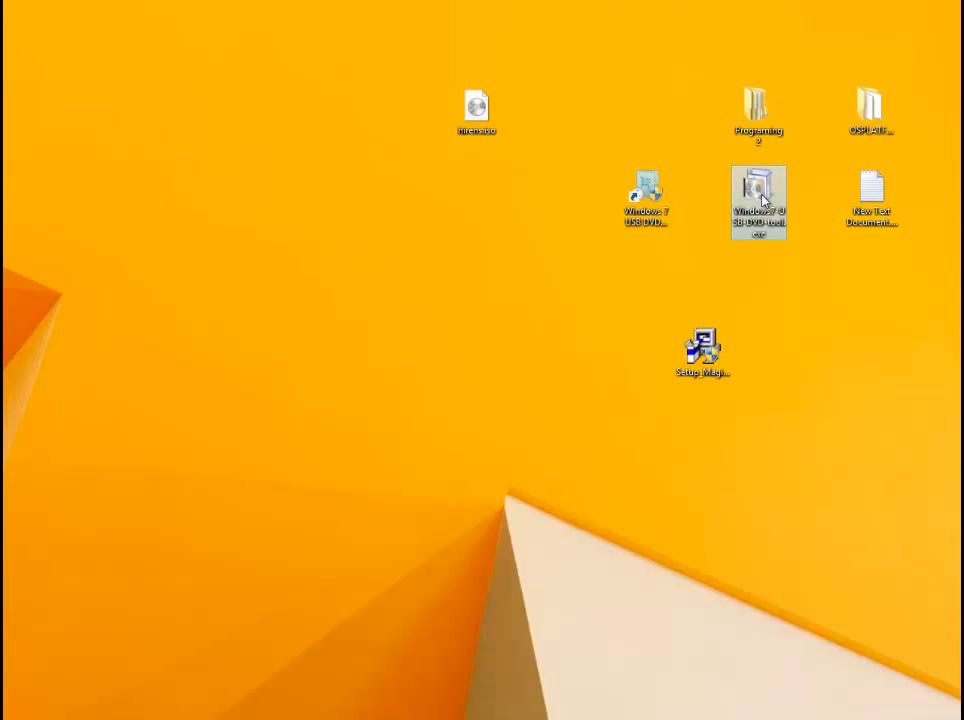
{"action": "left_click", "coordinate": [792, 268]}
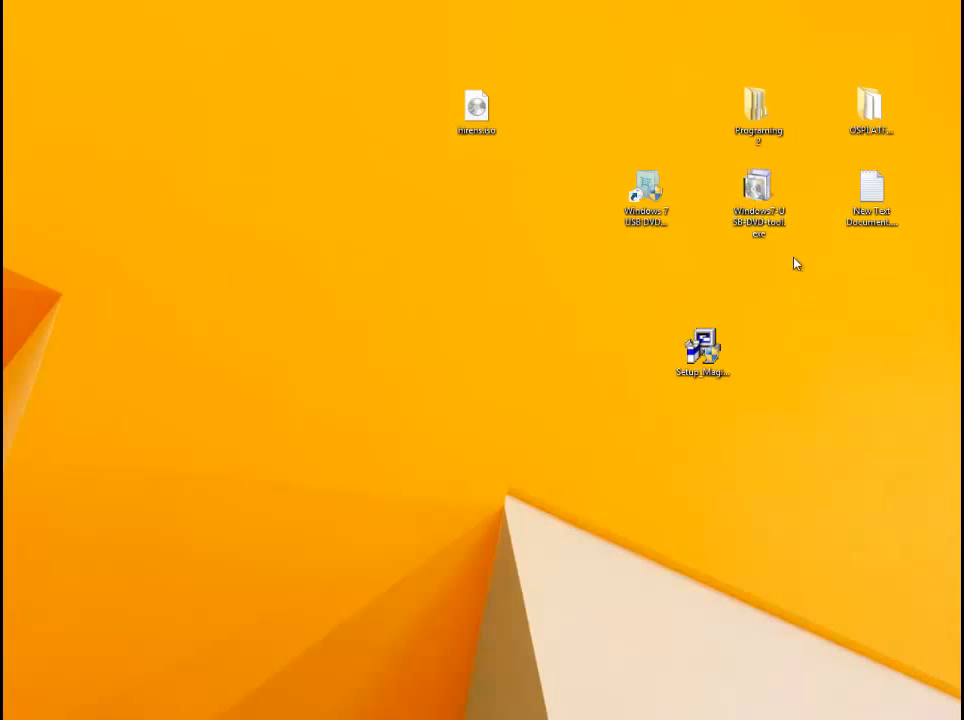
{"action": "double_click", "coordinate": [760, 200]}
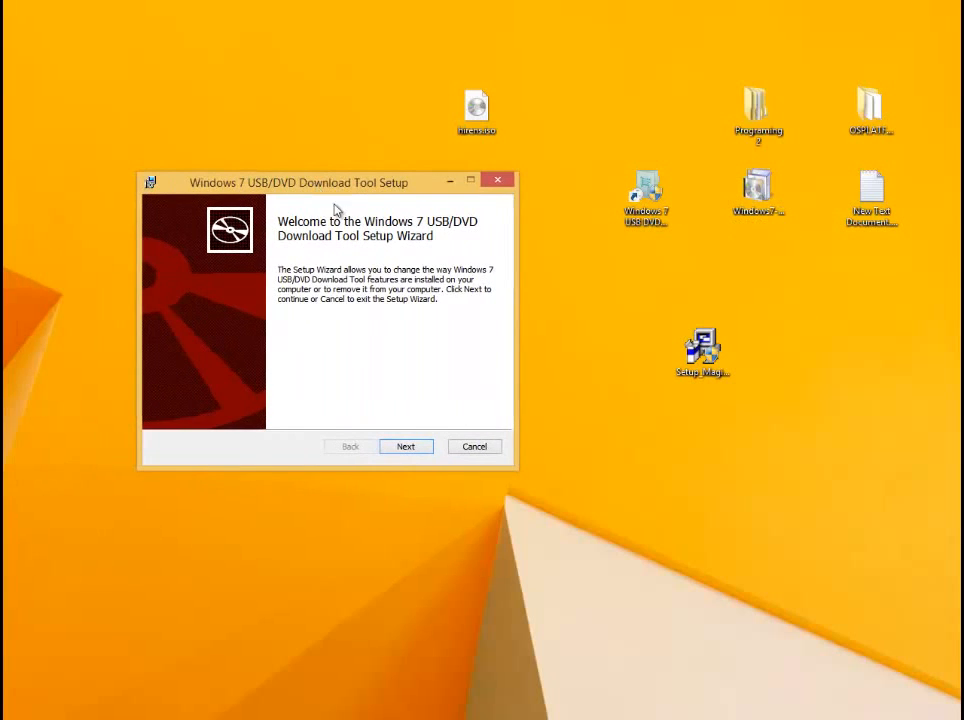
{"action": "left_click", "coordinate": [422, 447]}
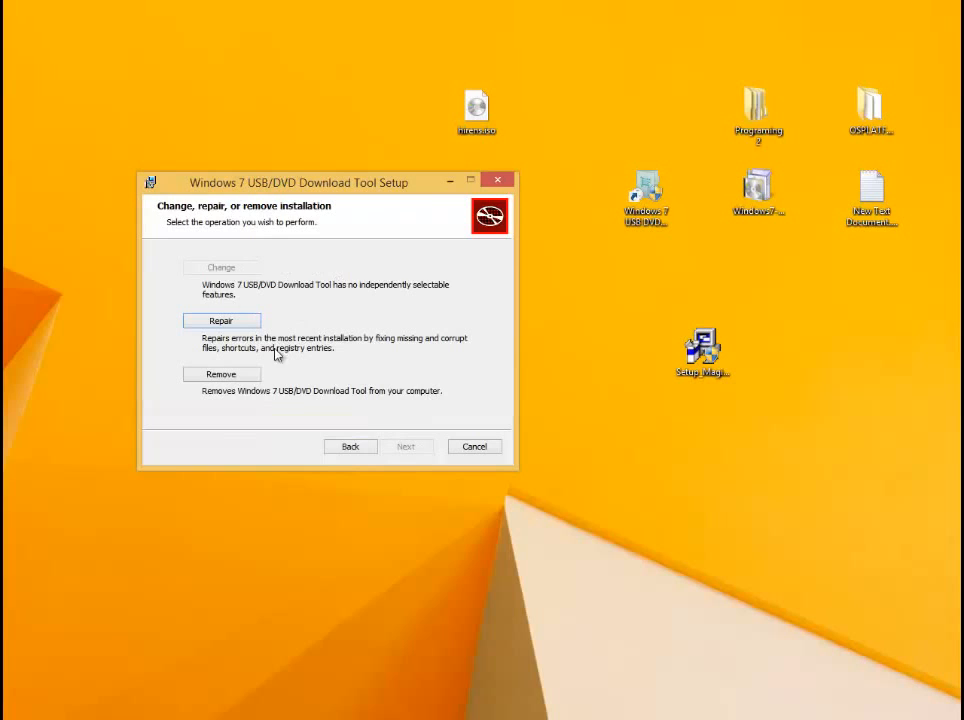
{"action": "left_click", "coordinate": [489, 448]}
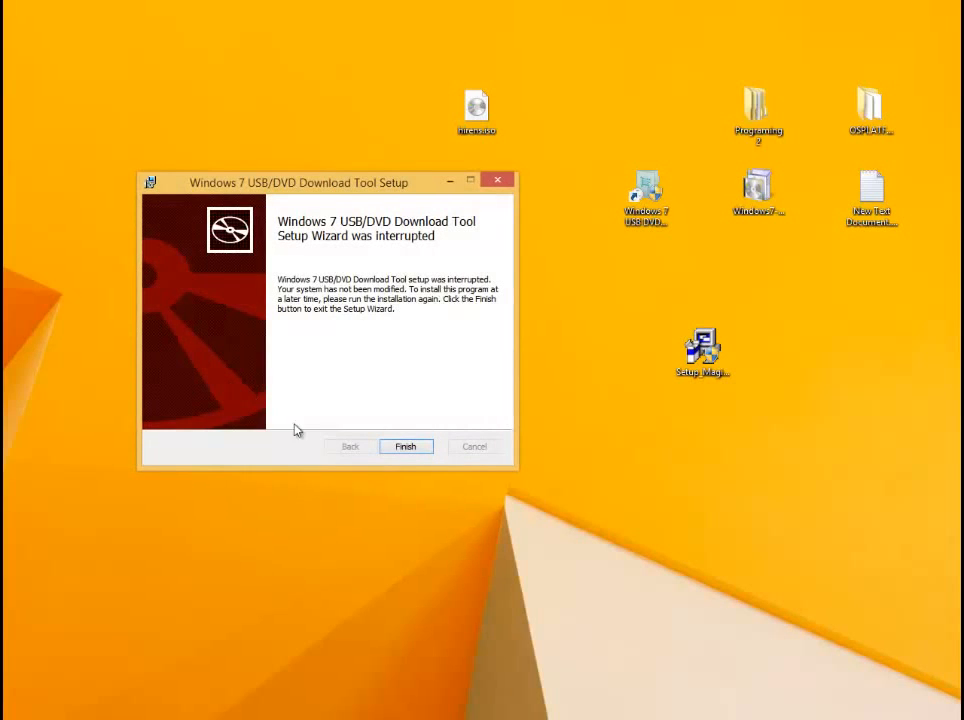
{"action": "left_click", "coordinate": [424, 448]}
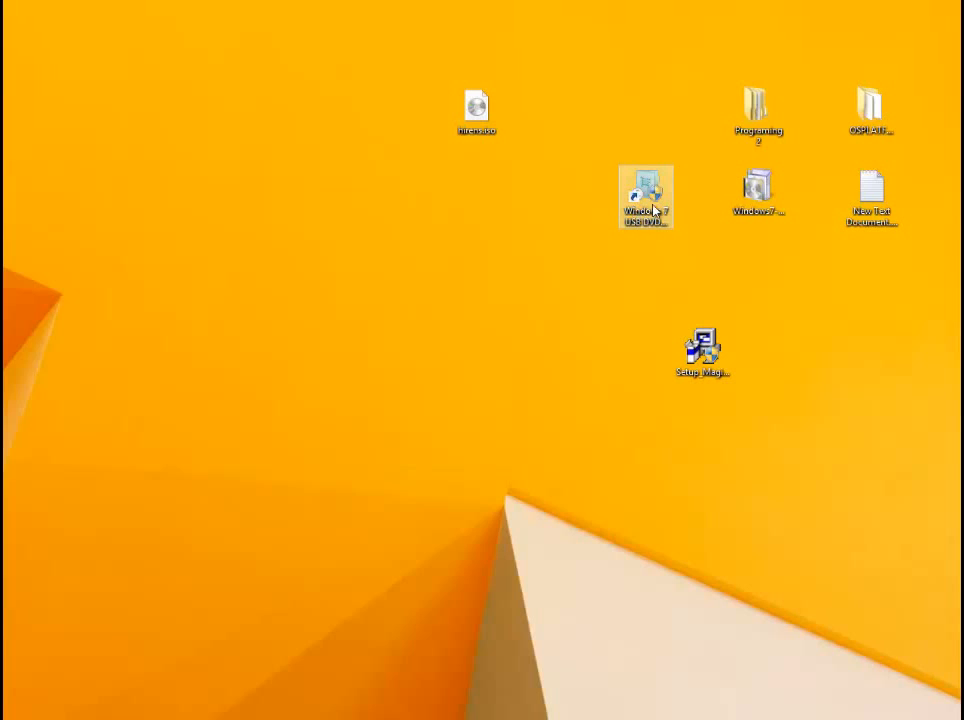
- Launch the Windows 7 USB DVD Download Tool and place its window over an empty part of the desktop
{"action": "left_click", "coordinate": [648, 195]}
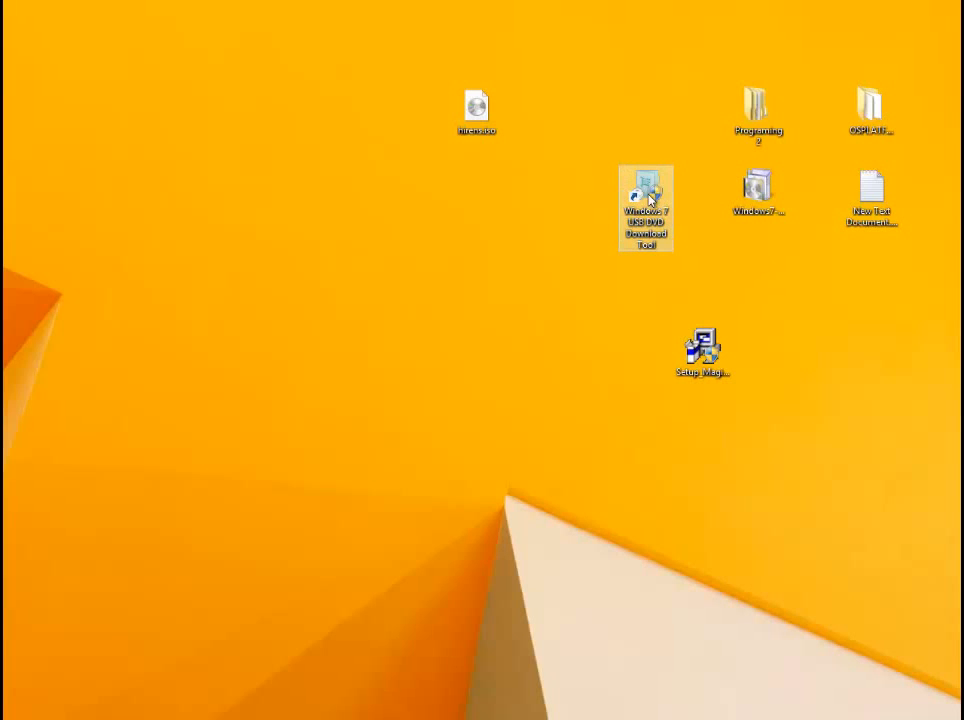
{"action": "double_click", "coordinate": [652, 201]}
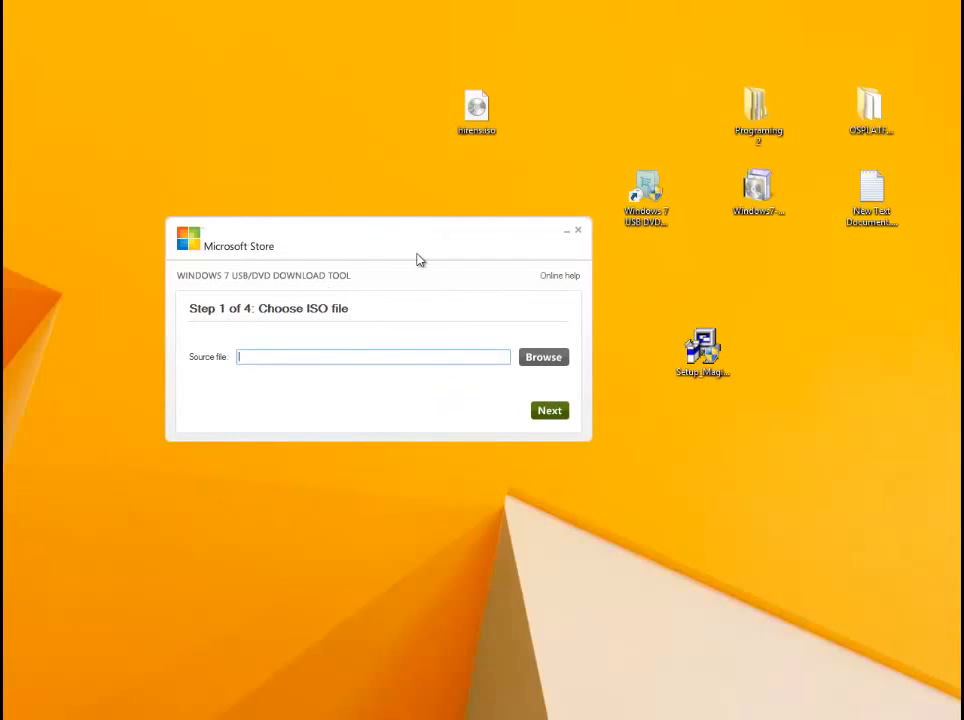
{"action": "left_click_drag", "start_coordinate": [388, 246], "coordinate": [355, 185]}
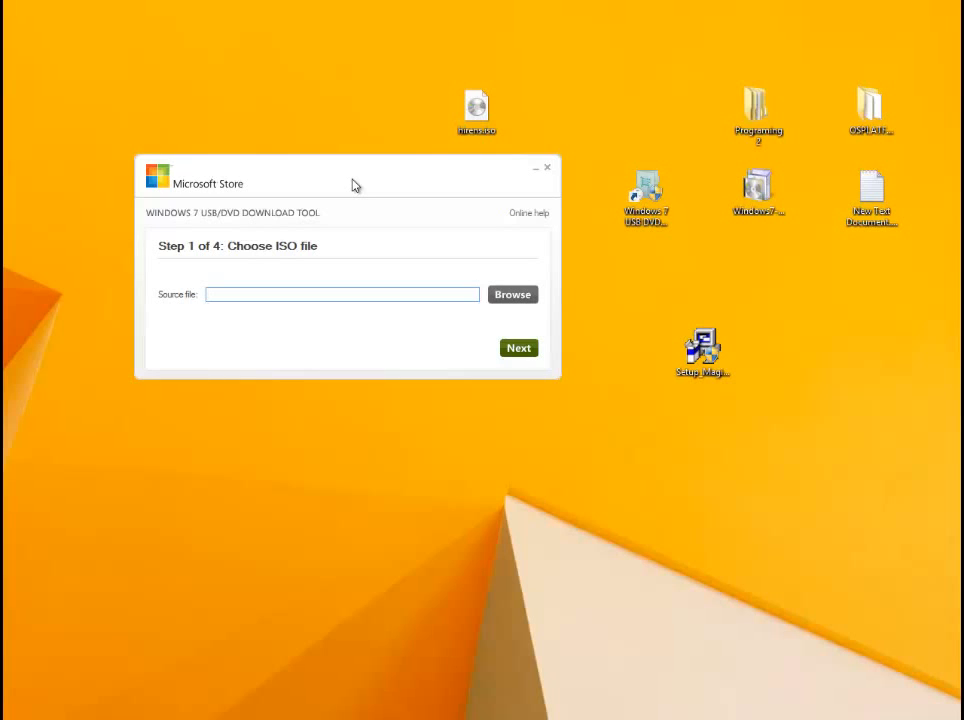
{"action": "left_click_drag", "start_coordinate": [353, 185], "coordinate": [353, 253]}
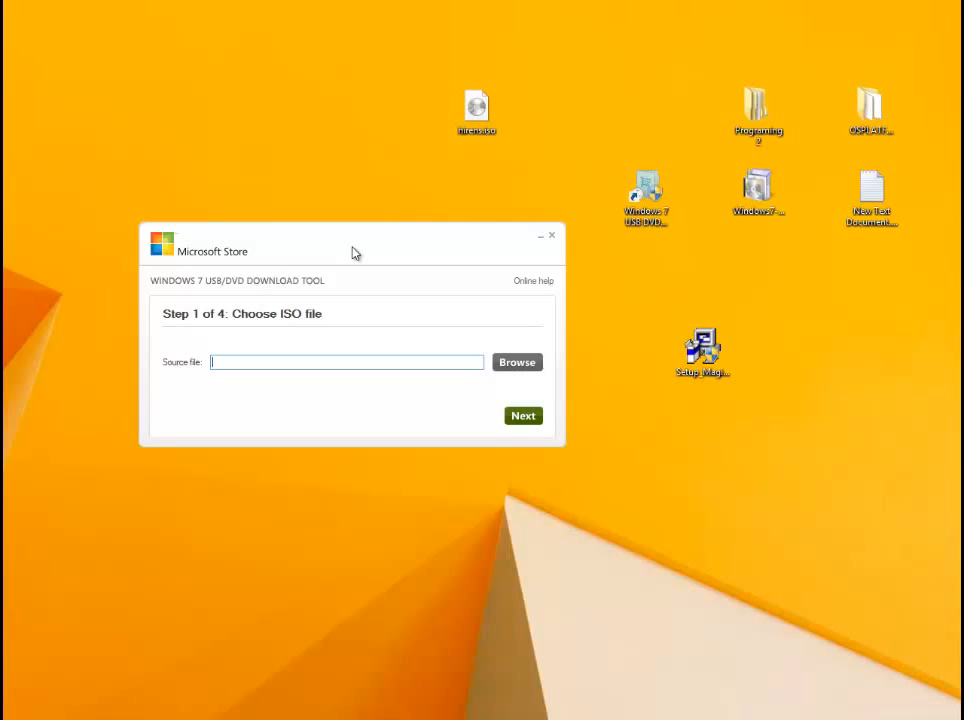
{"action": "left_click_drag", "start_coordinate": [341, 256], "coordinate": [322, 175]}
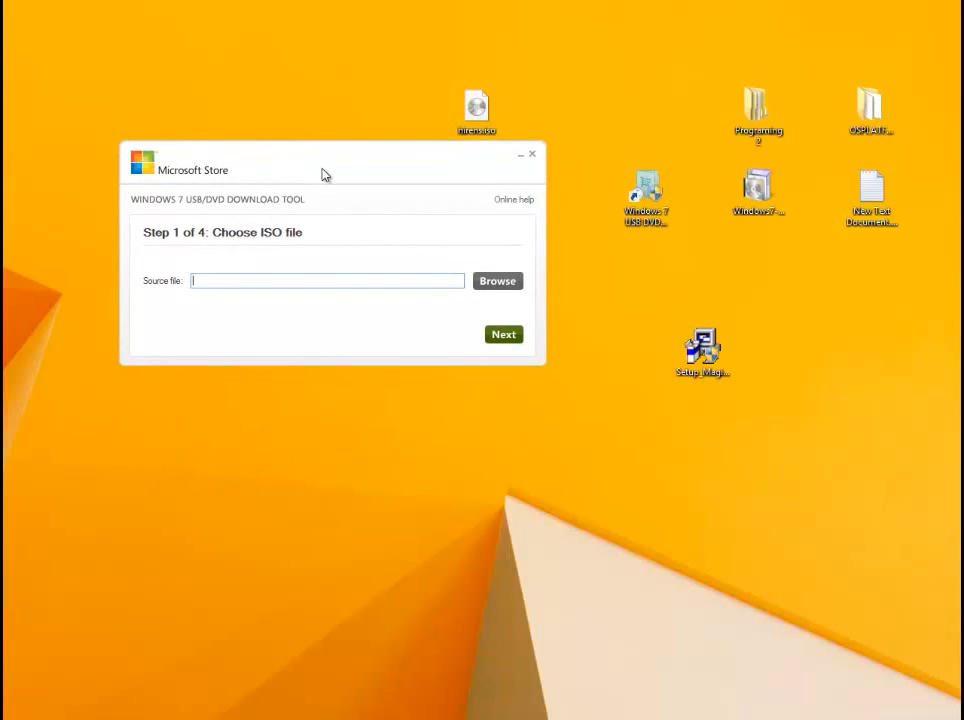
- Choose en_windows_7_enterprise_with_sp1_x86_dvd_u_677710.iso from the removable disk's SATURDAYCLASS\iso folder as the source file and proceed to the media type choice
{"action": "left_click_drag", "start_coordinate": [307, 177], "coordinate": [308, 80]}
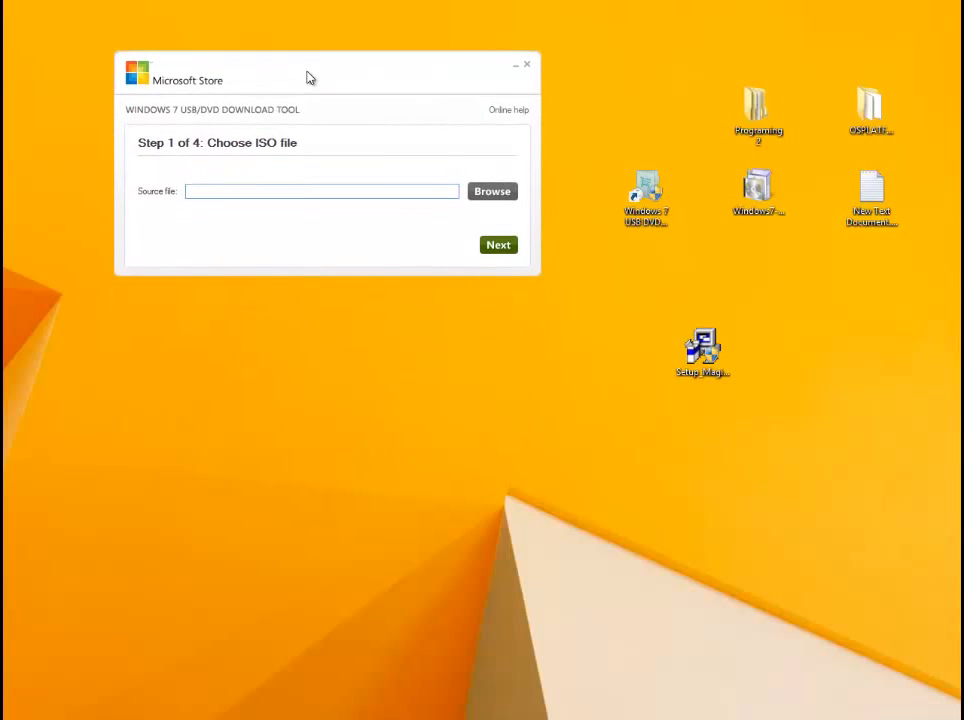
{"action": "left_click", "coordinate": [496, 192]}
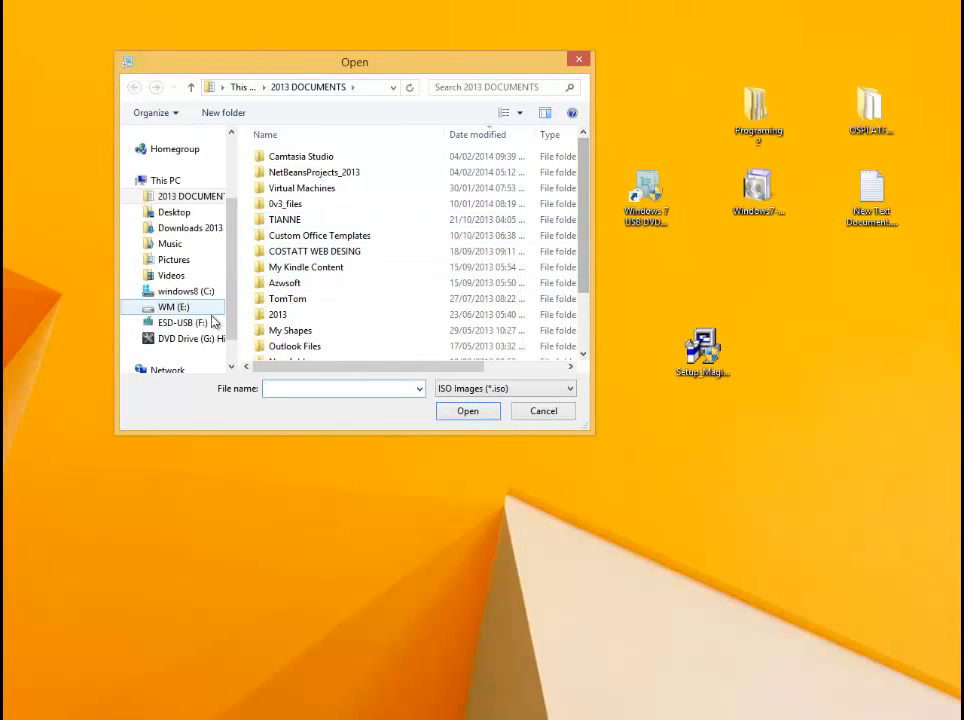
{"action": "left_click_drag", "start_coordinate": [233, 281], "coordinate": [227, 320]}
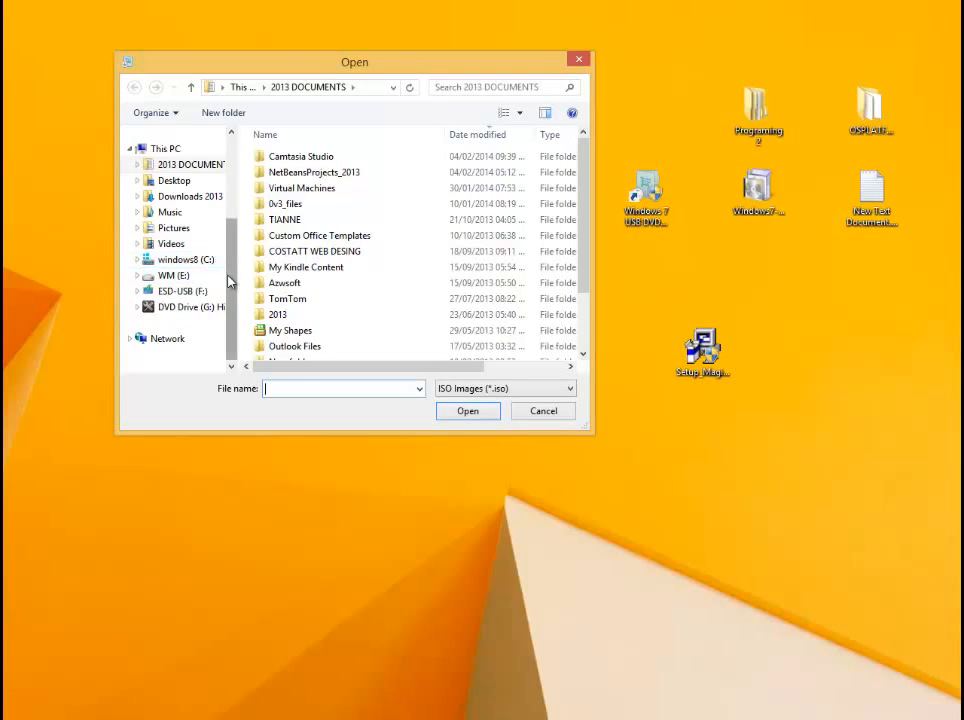
{"action": "mouse_move", "coordinate": [226, 276]}
{"action": "left_mouse_down"}
{"action": "mouse_move", "coordinate": [236, 200]}
{"action": "mouse_move", "coordinate": [239, 284]}
{"action": "left_mouse_up"}
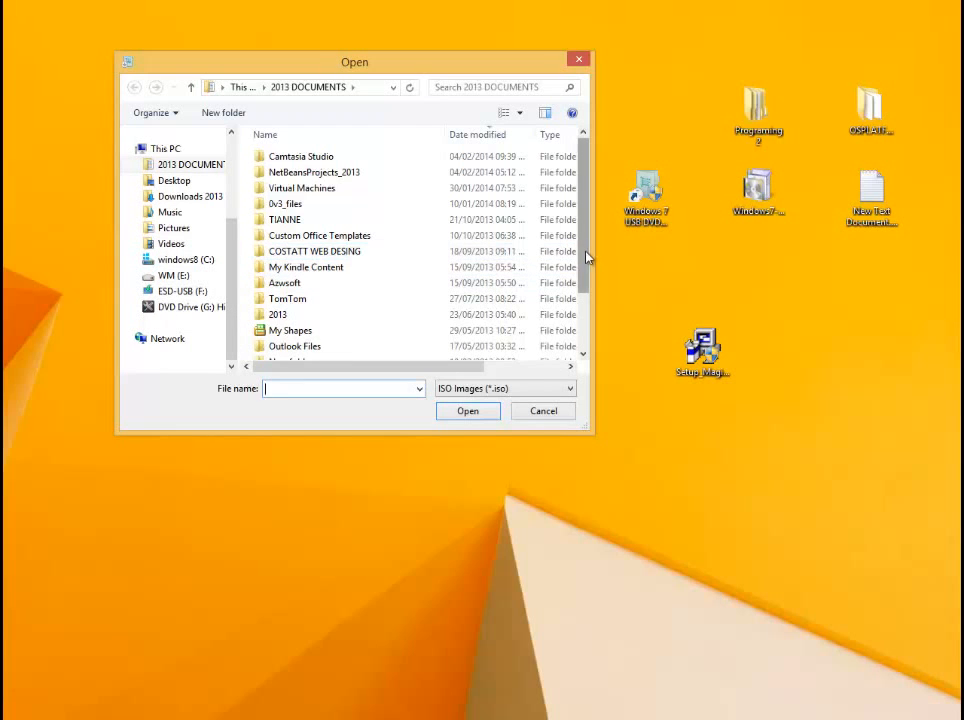
{"action": "left_click_drag", "start_coordinate": [585, 258], "coordinate": [549, 301]}
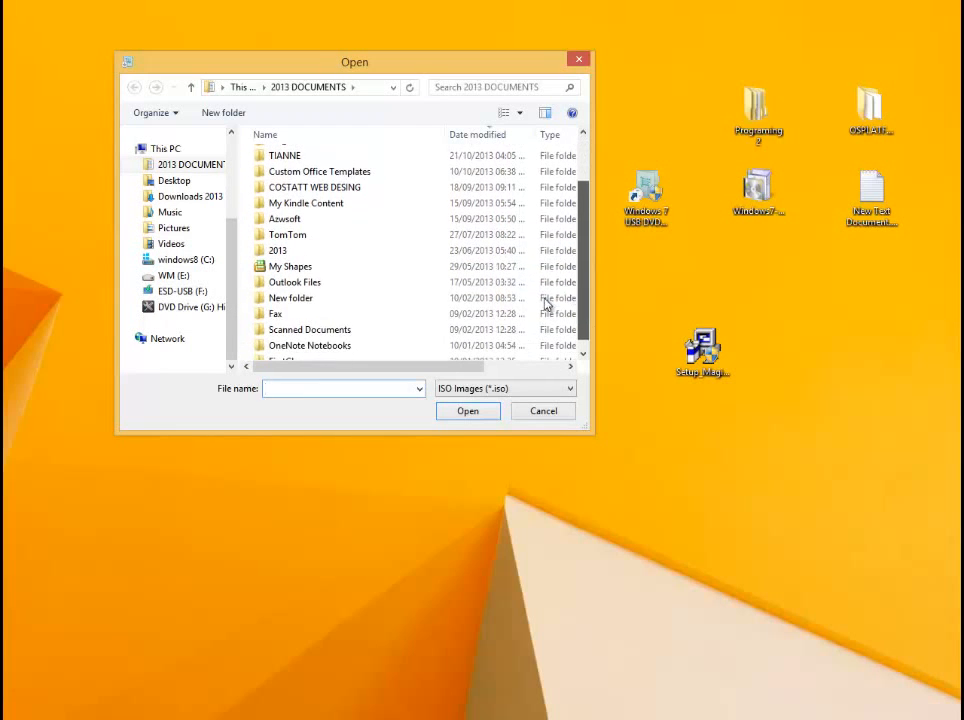
{"action": "left_click", "coordinate": [138, 259]}
{"action": "left_click_drag", "start_coordinate": [235, 268], "coordinate": [231, 331]}
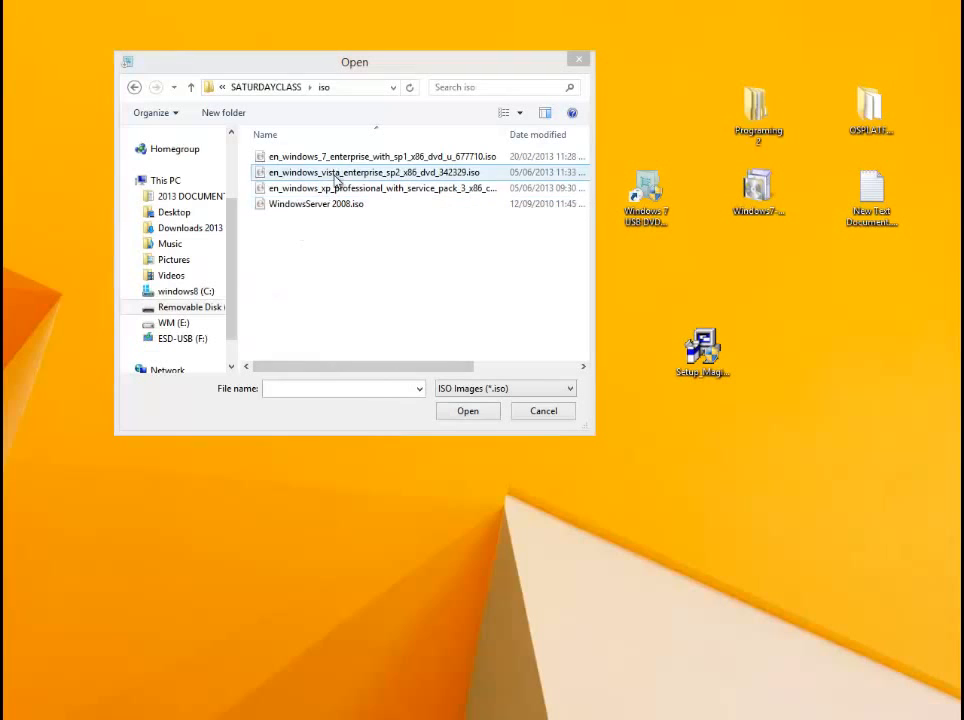
{"action": "left_click", "coordinate": [316, 160]}
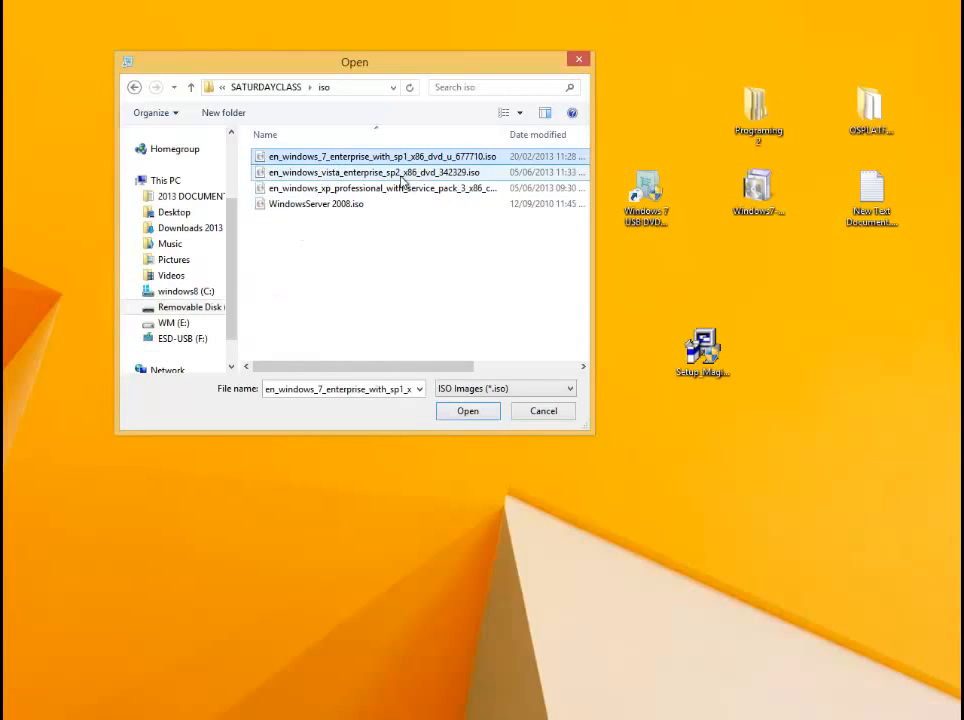
{"action": "left_click", "coordinate": [469, 416]}
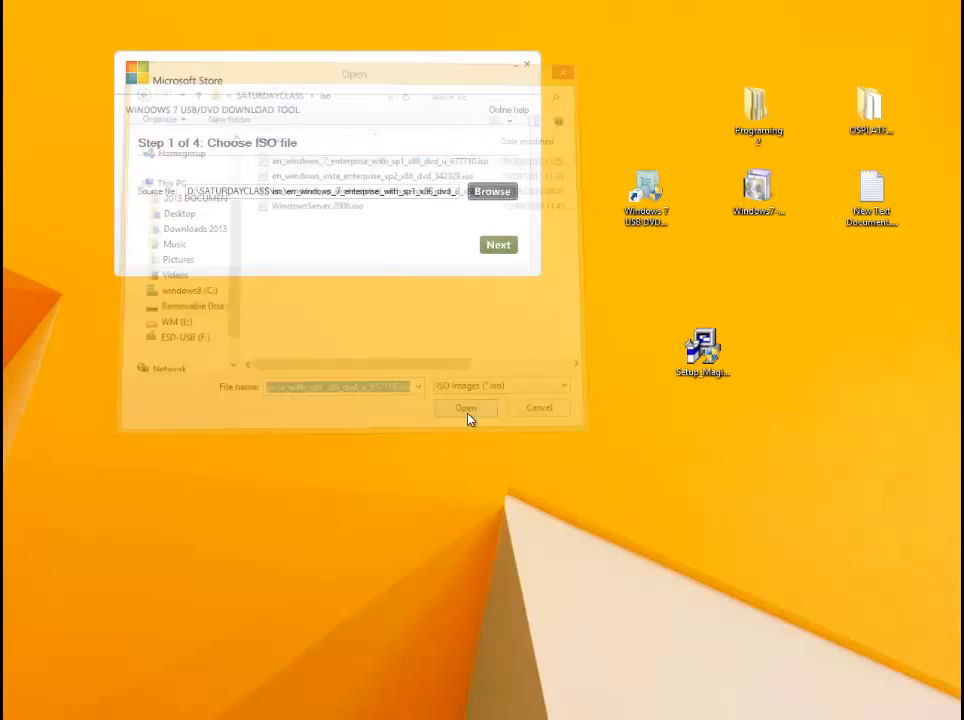
{"action": "left_click", "coordinate": [498, 245]}
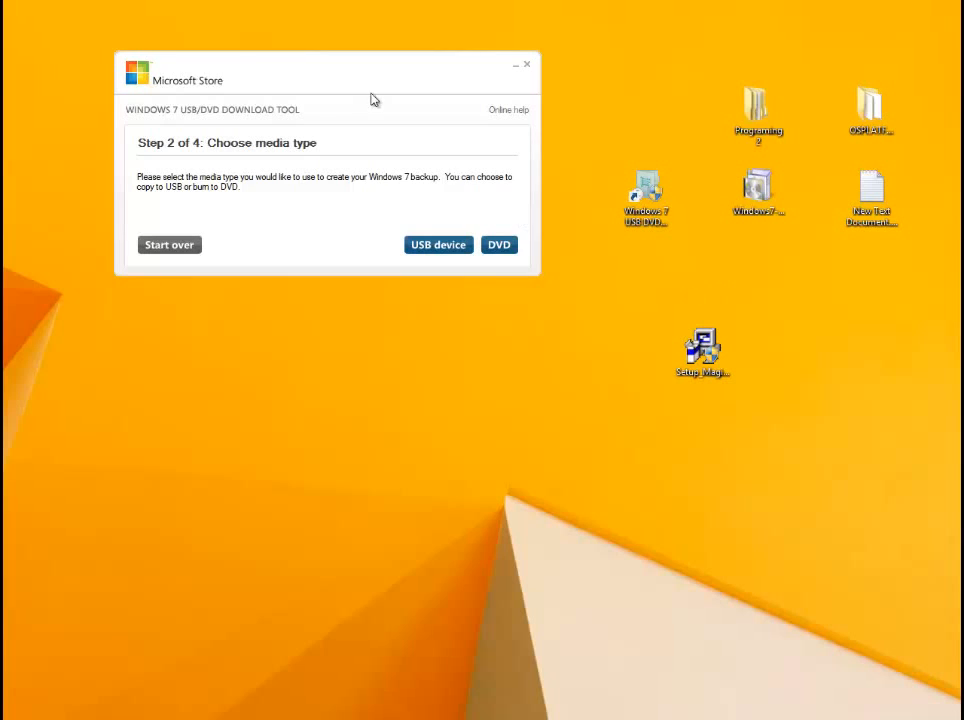
- Choose USB device as the media type and select the F:\ (ESD-USB) drive as the target
{"action": "left_click_drag", "start_coordinate": [366, 80], "coordinate": [374, 110]}
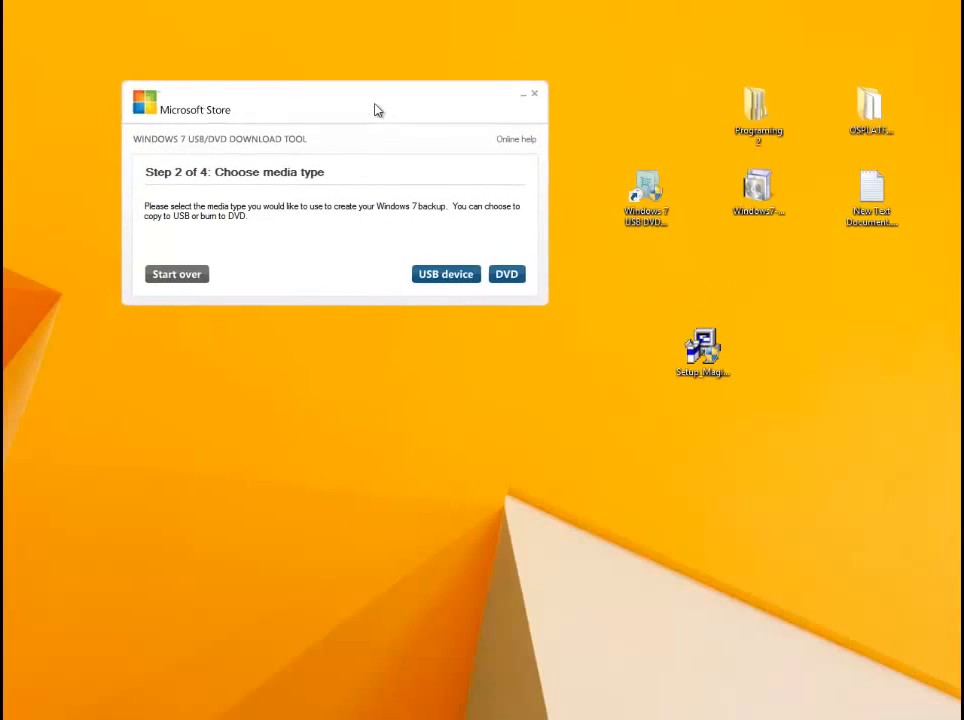
{"action": "left_click", "coordinate": [446, 285]}
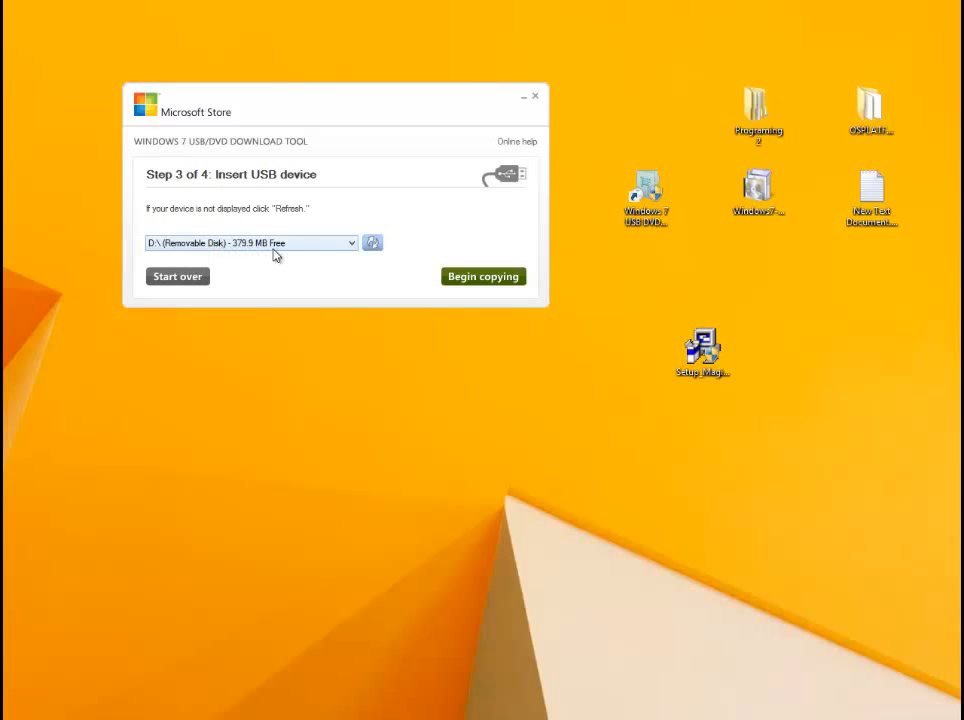
{"action": "left_click", "coordinate": [352, 243]}
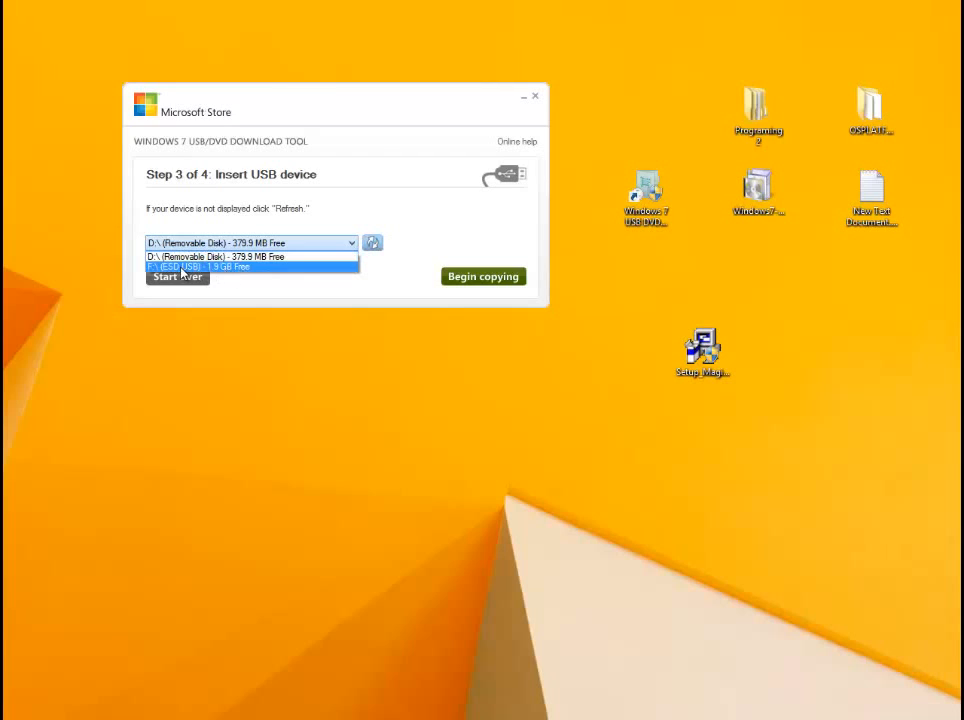
{"action": "left_click", "coordinate": [248, 268]}
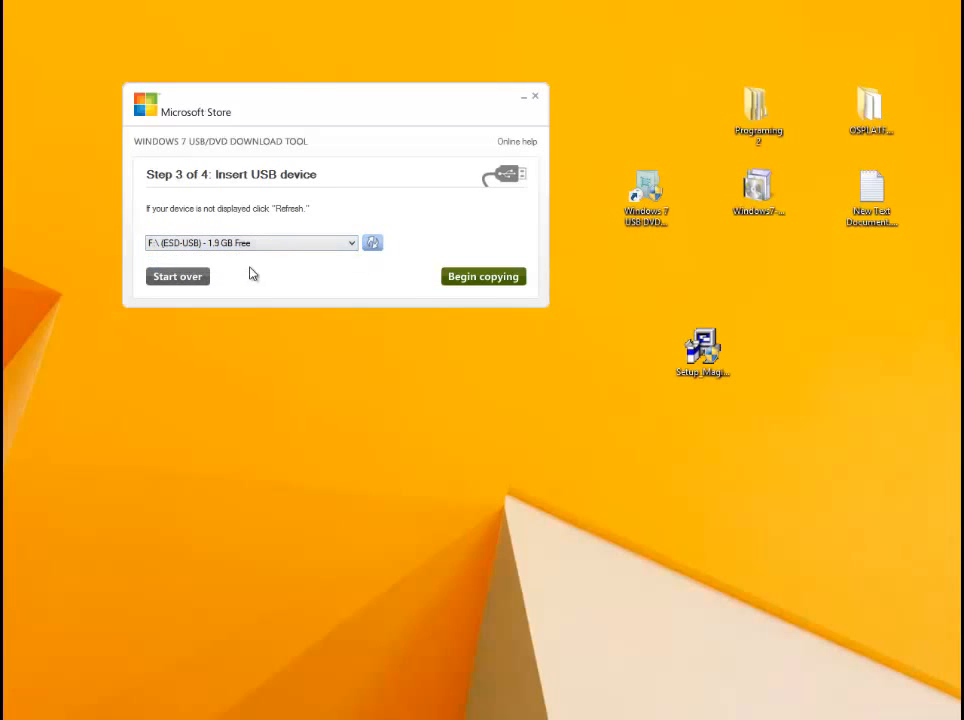
- Begin copying to the USB device, agree to erase all its contents, and move the tool's window clear of hirens.iso
{"action": "left_click", "coordinate": [467, 278]}
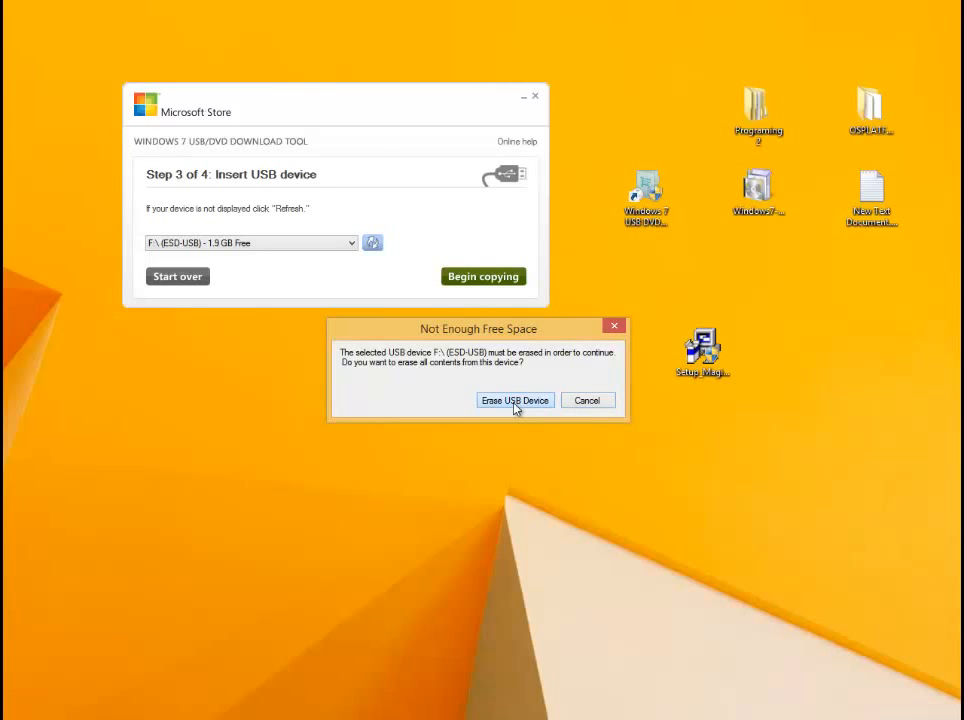
{"action": "left_click", "coordinate": [515, 401]}
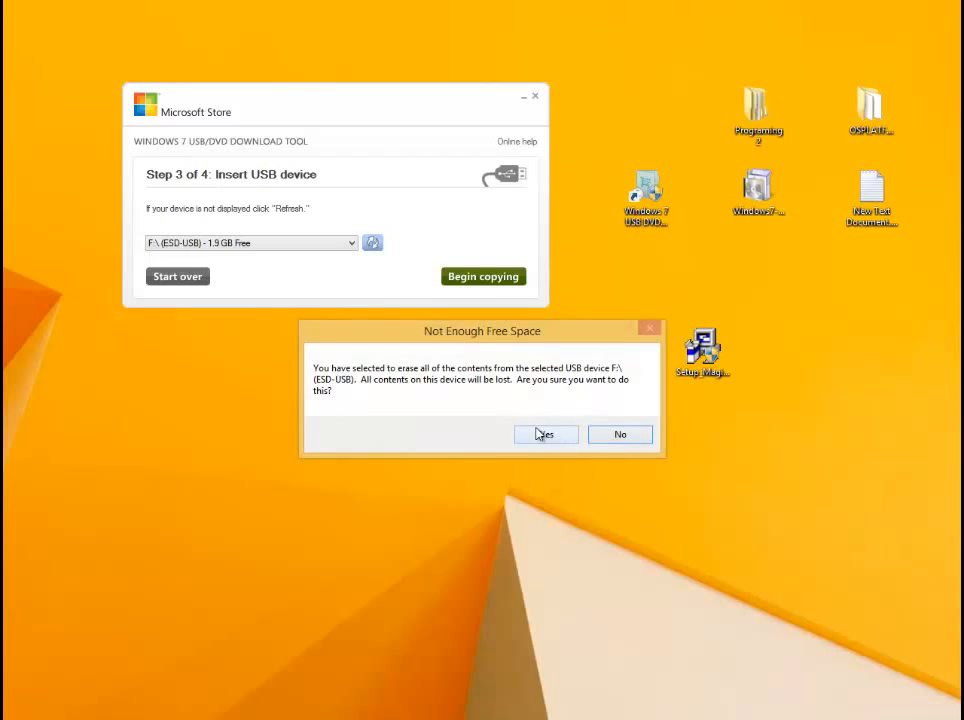
{"action": "left_click", "coordinate": [546, 435]}
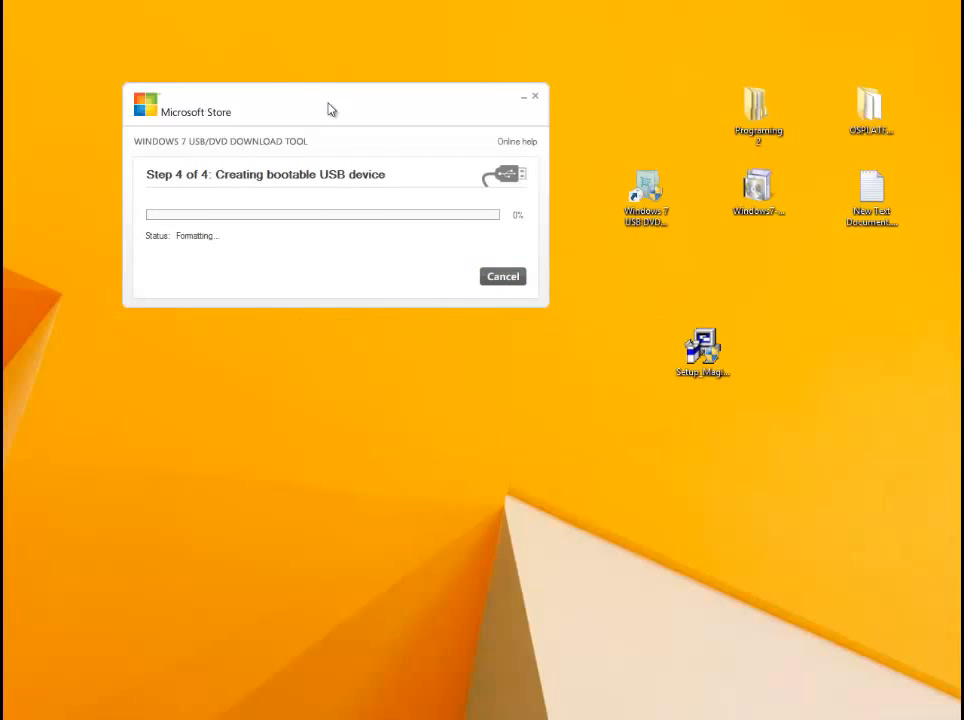
{"action": "left_click_drag", "start_coordinate": [336, 108], "coordinate": [338, 167]}
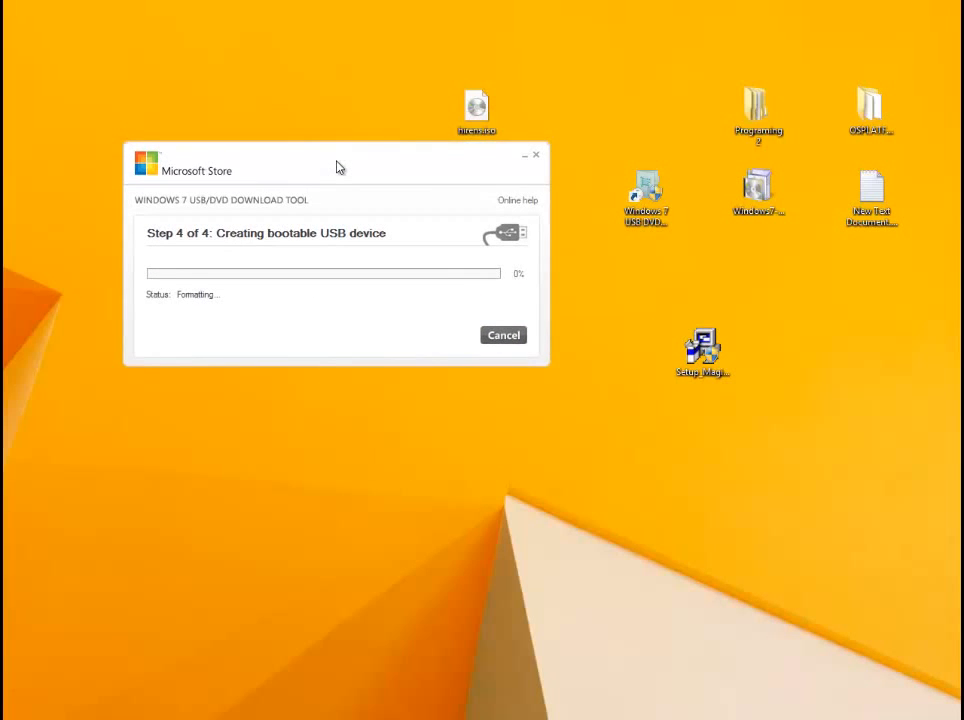